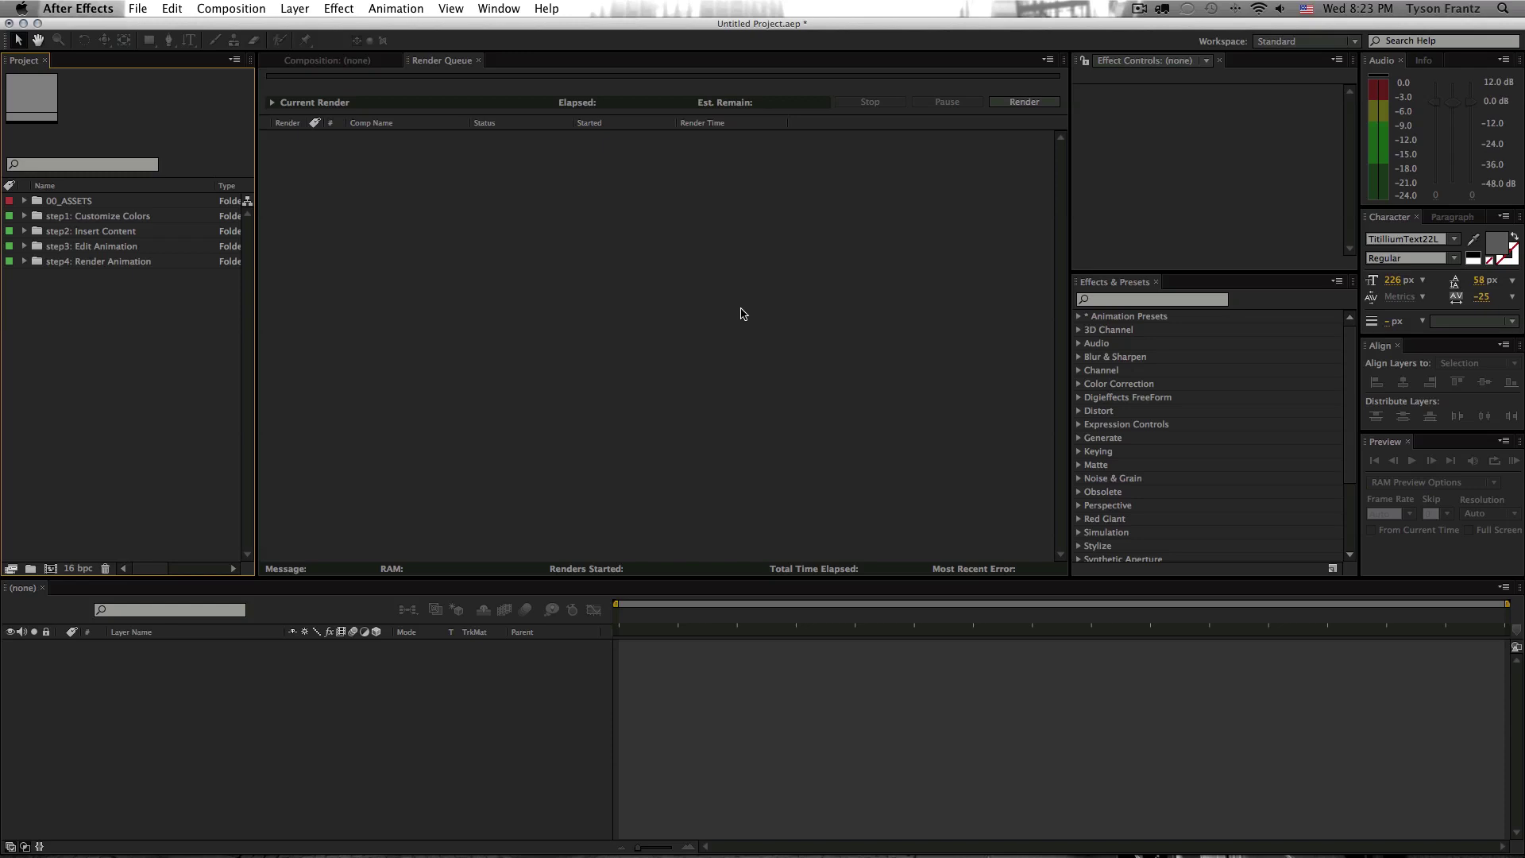
Step: Add great_thinkers_HD1080 from the step4: Render Animation folder to the Render Queue, then deselect it
{"action": "left_click", "coordinate": [24, 261]}
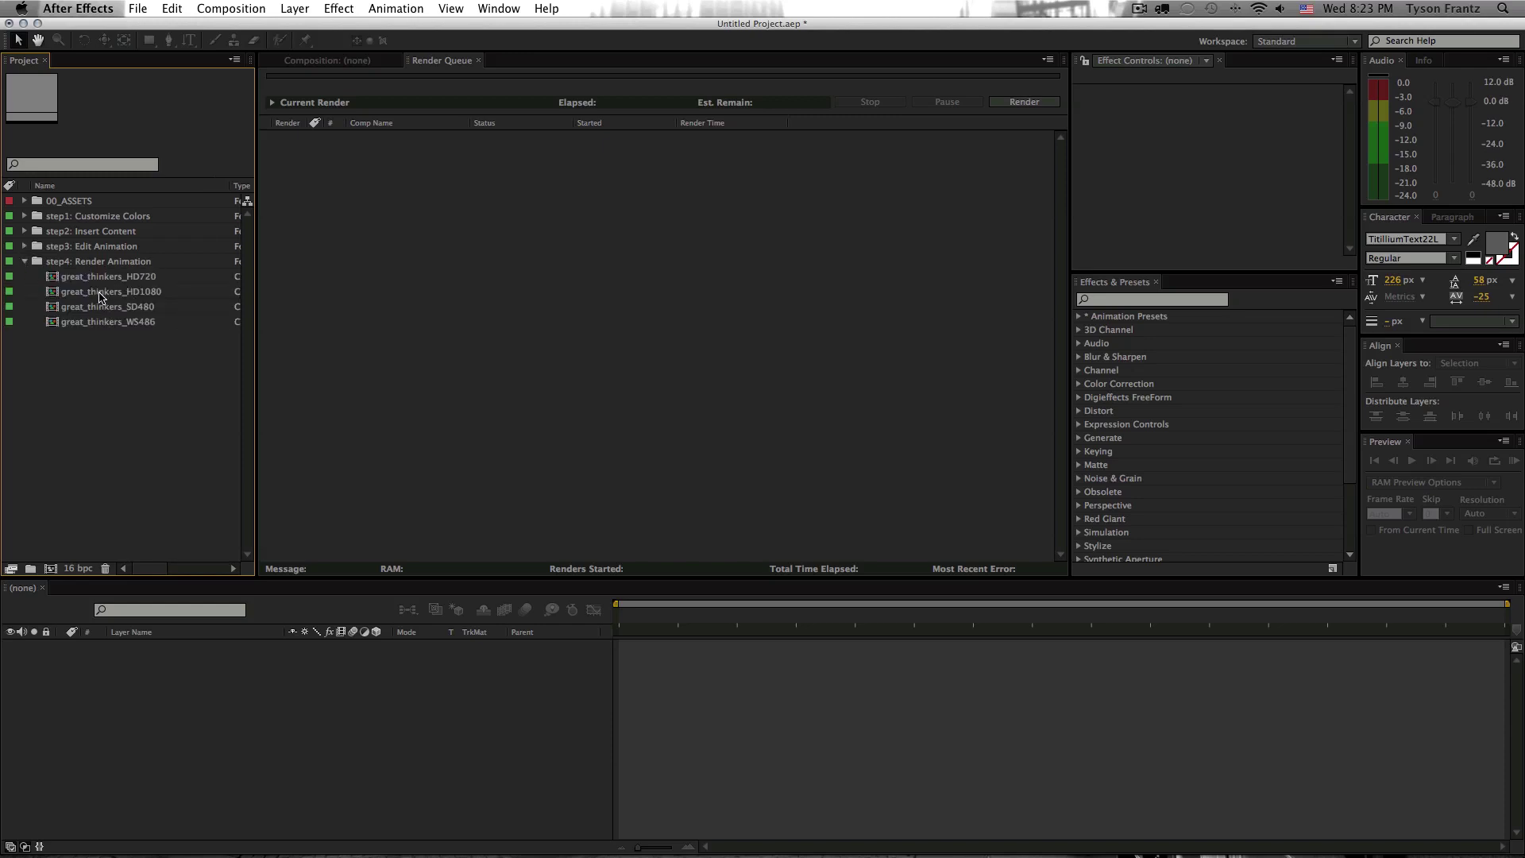
{"action": "left_click_drag", "start_coordinate": [105, 293], "coordinate": [461, 262]}
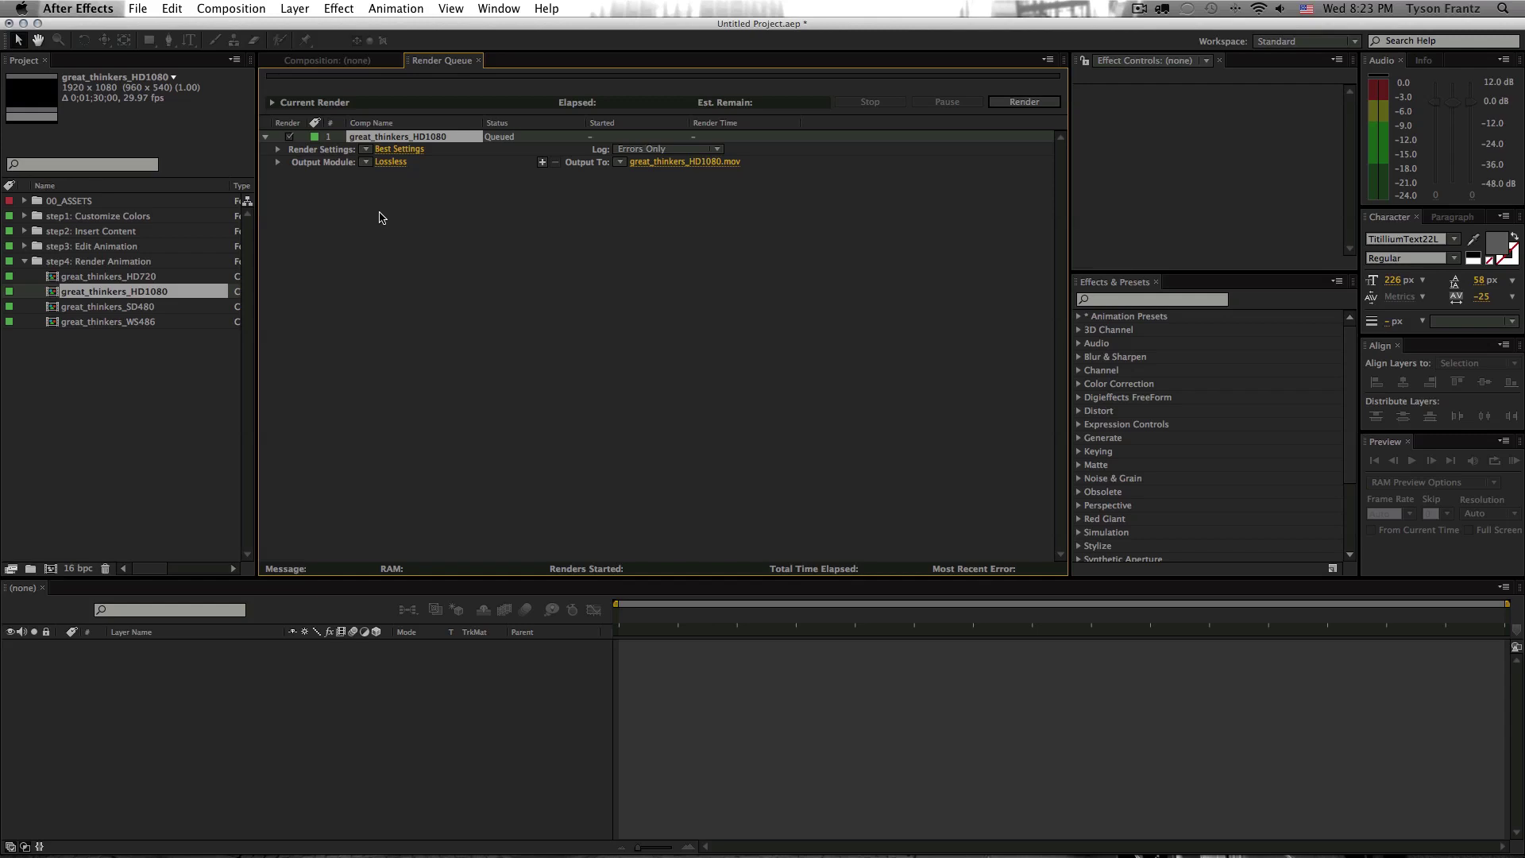
{"action": "left_click", "coordinate": [109, 362]}
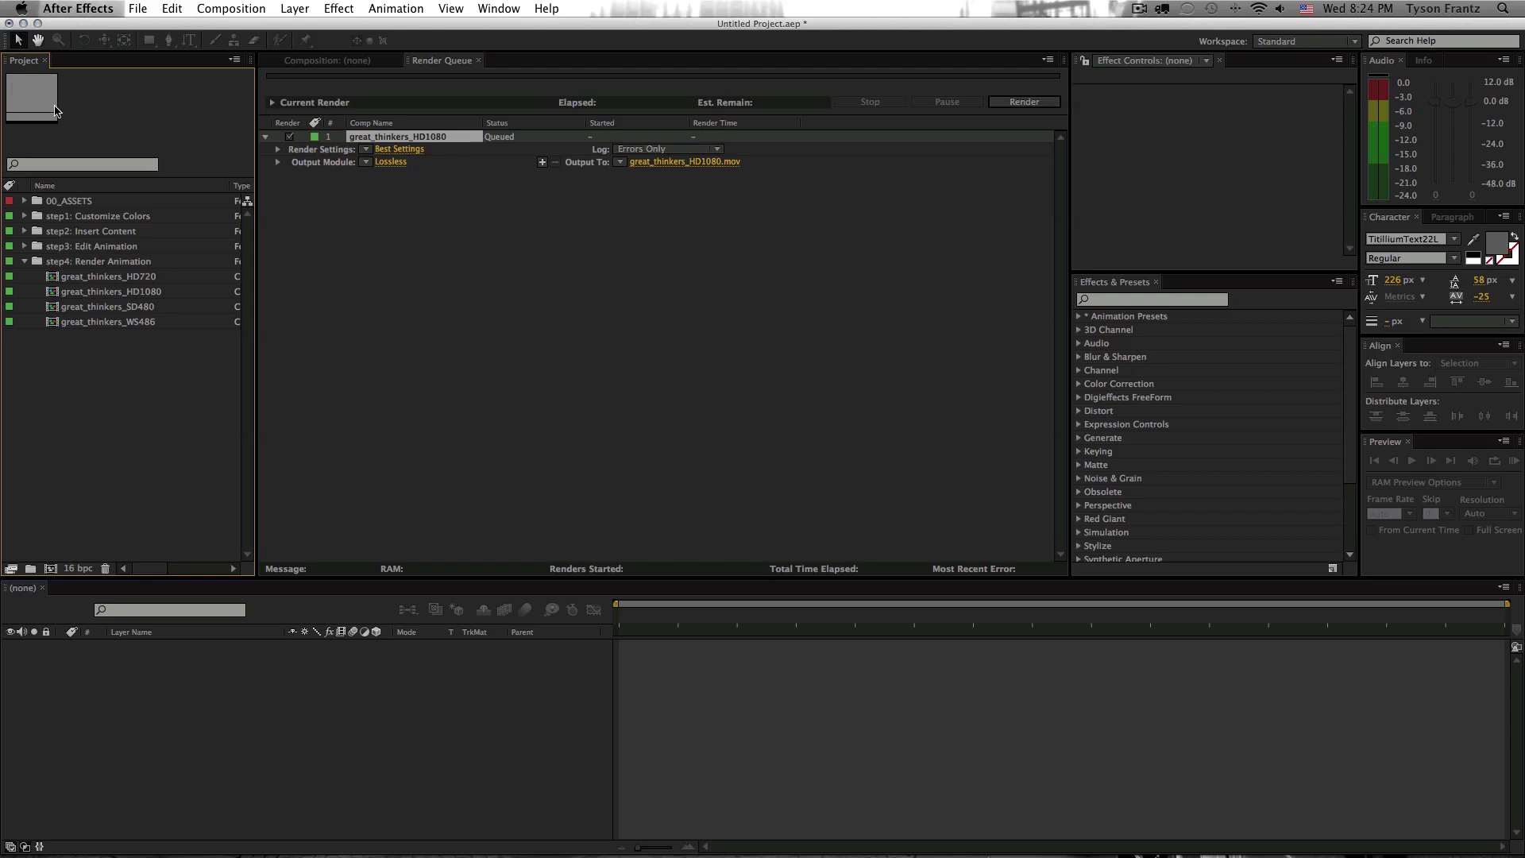
Step: Turn on Disable Thumbnails in Project Panel in the Display preferences and confirm
{"action": "left_click", "coordinate": [75, 12]}
{"action": "mouse_move", "coordinate": [82, 54]}
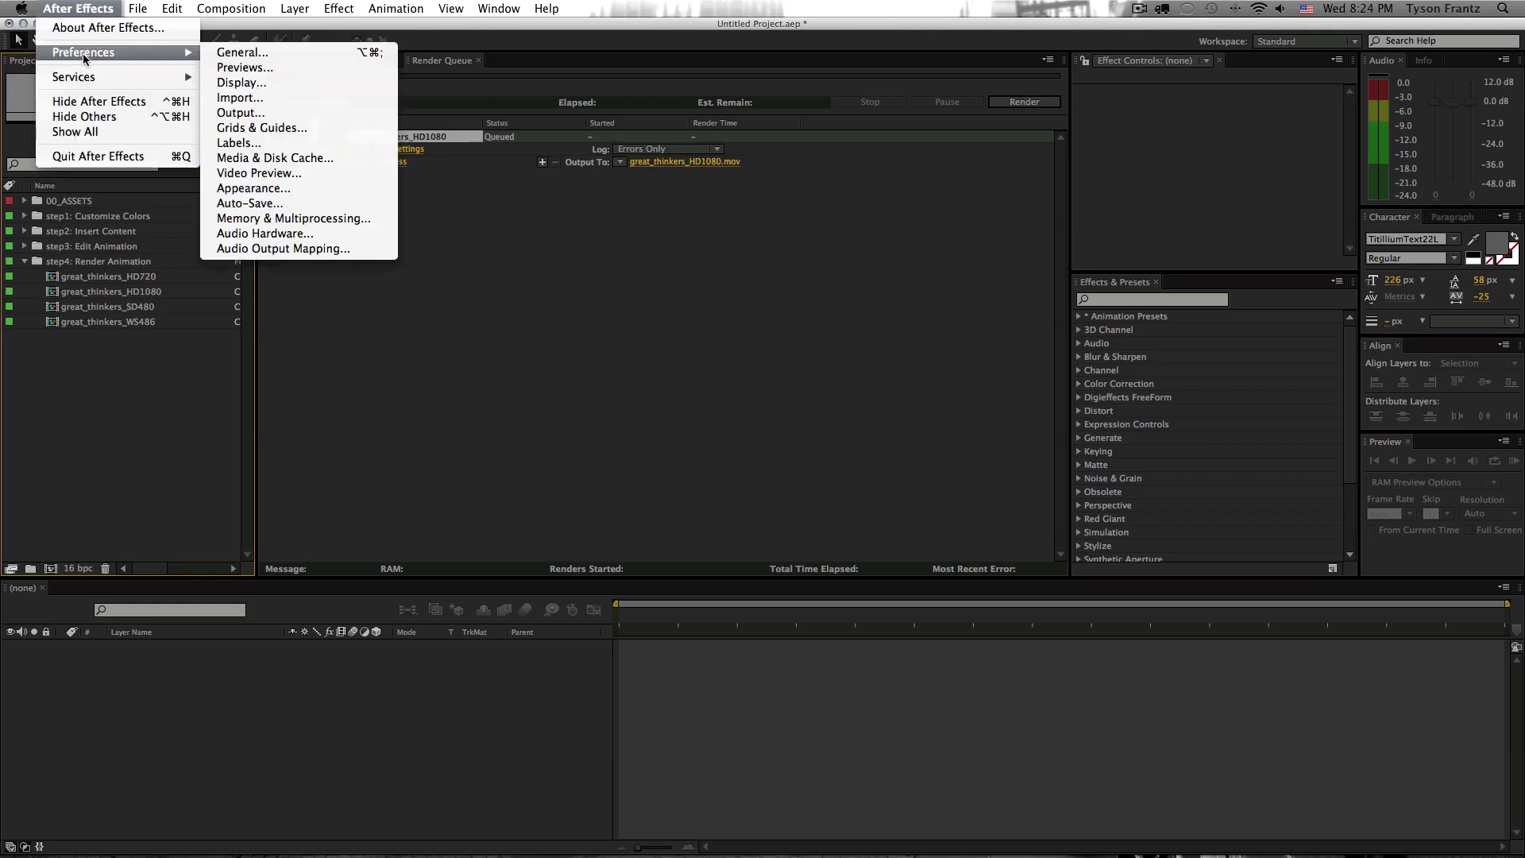
{"action": "left_click", "coordinate": [237, 69]}
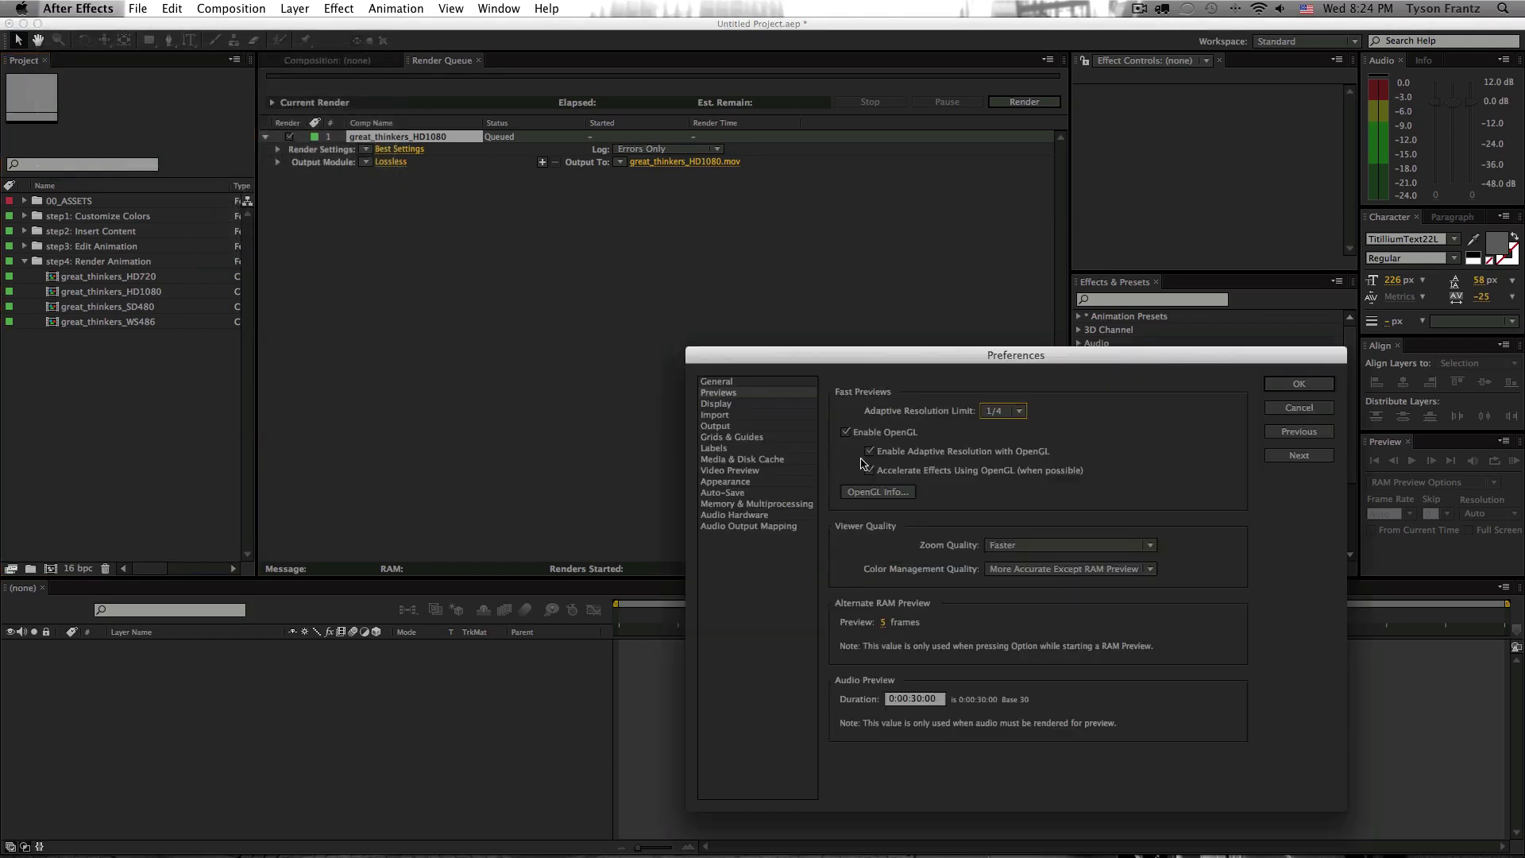
{"action": "left_click_drag", "start_coordinate": [924, 363], "coordinate": [719, 287]}
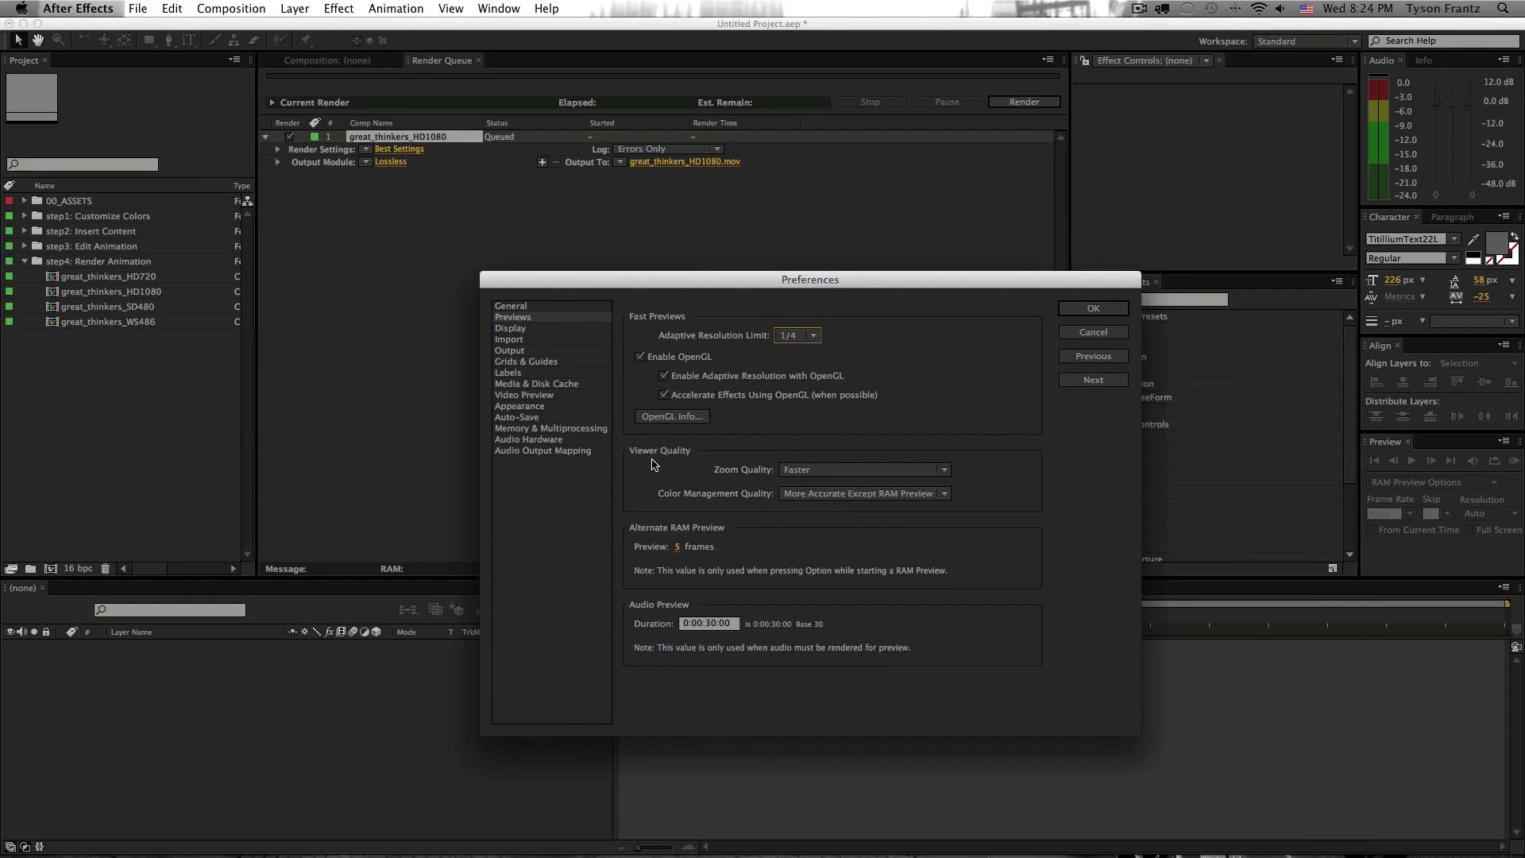
{"action": "left_click", "coordinate": [511, 306]}
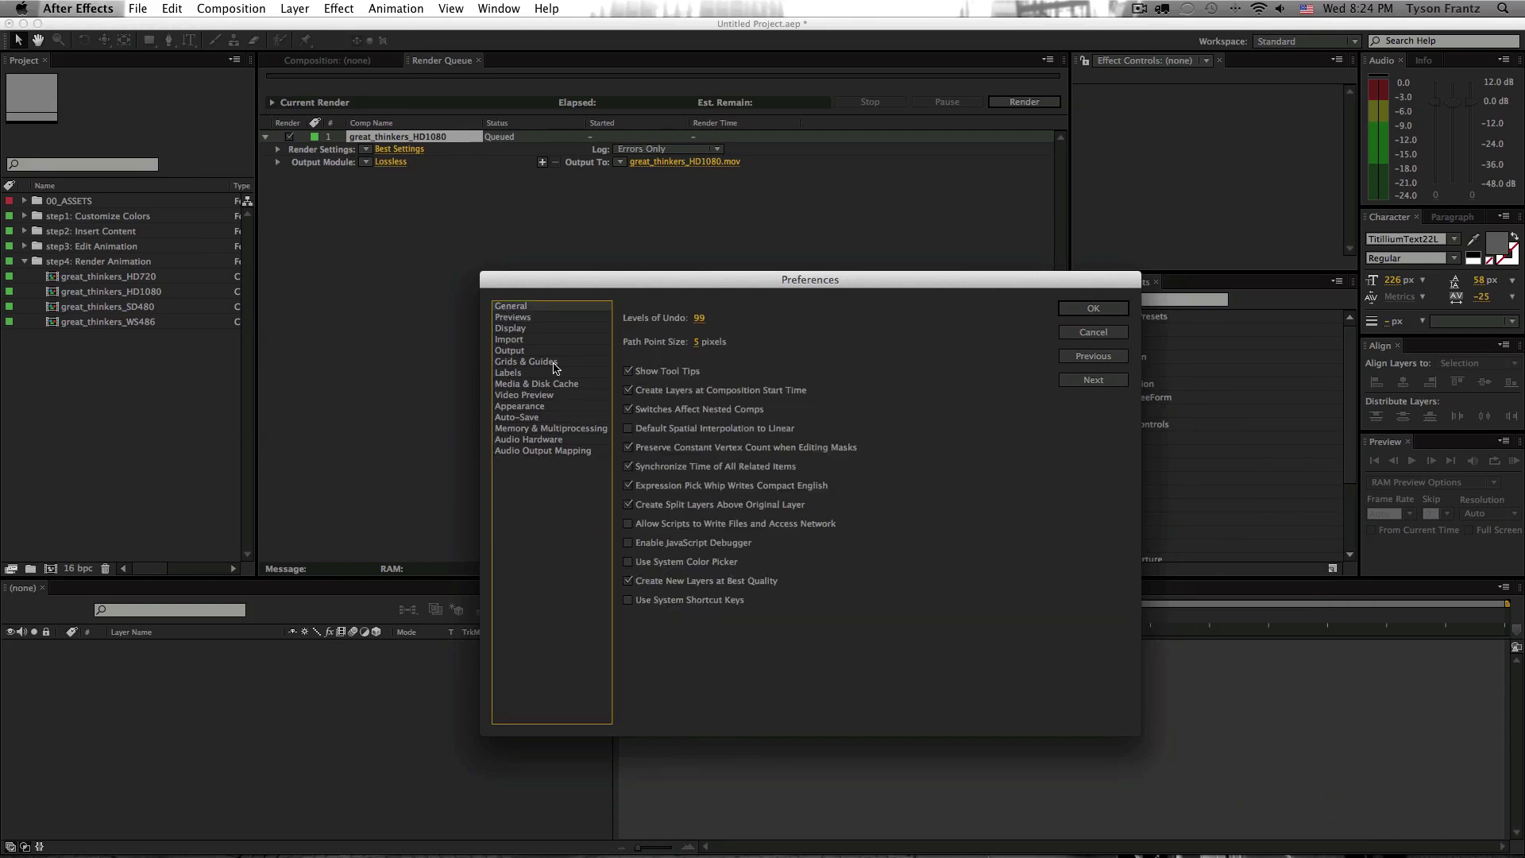
{"action": "left_click", "coordinate": [527, 329]}
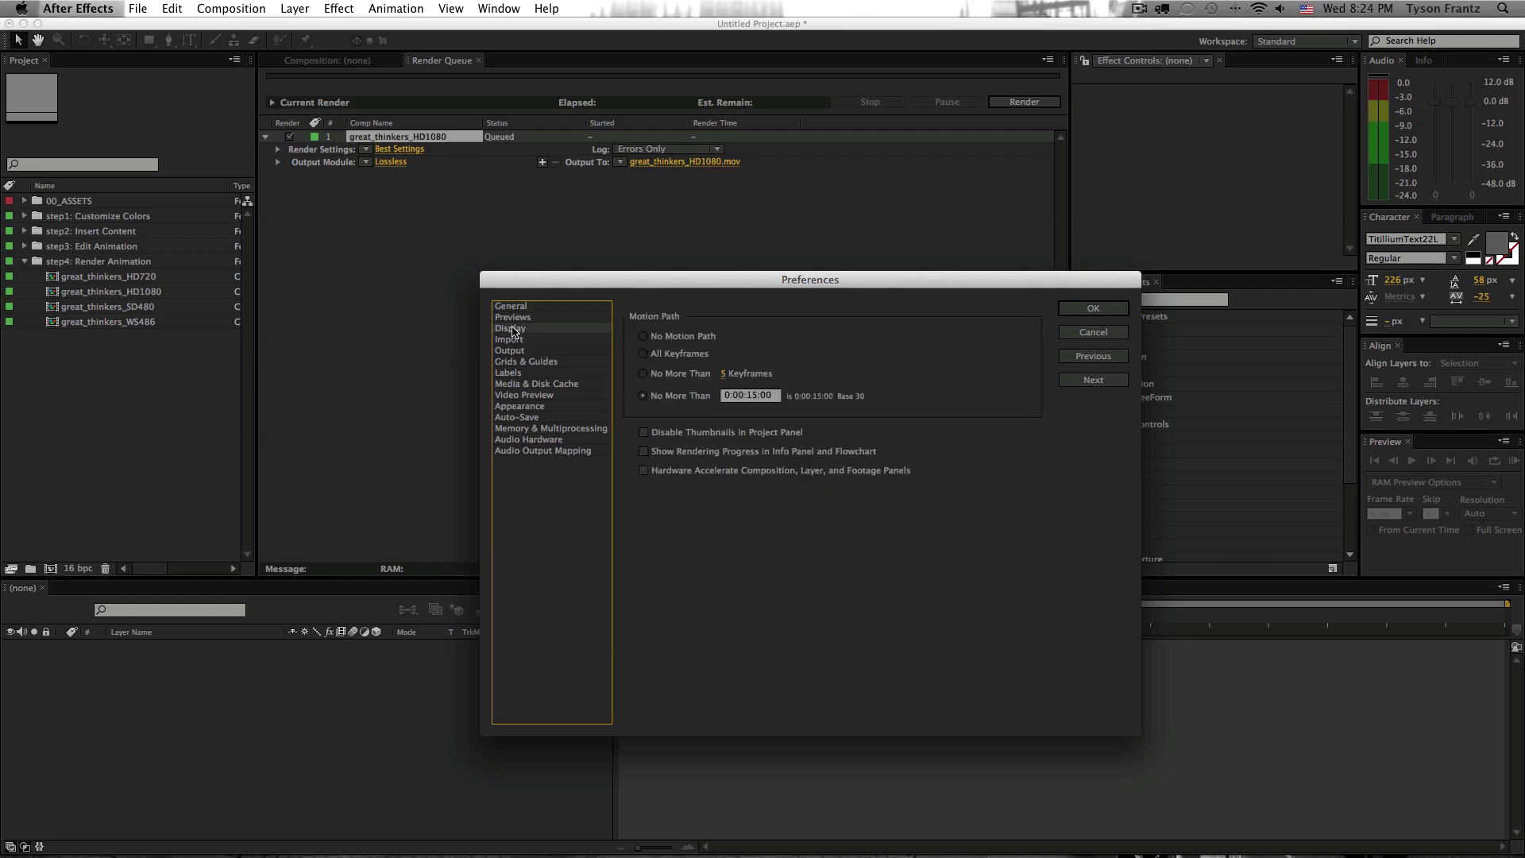
{"action": "left_click", "coordinate": [643, 433]}
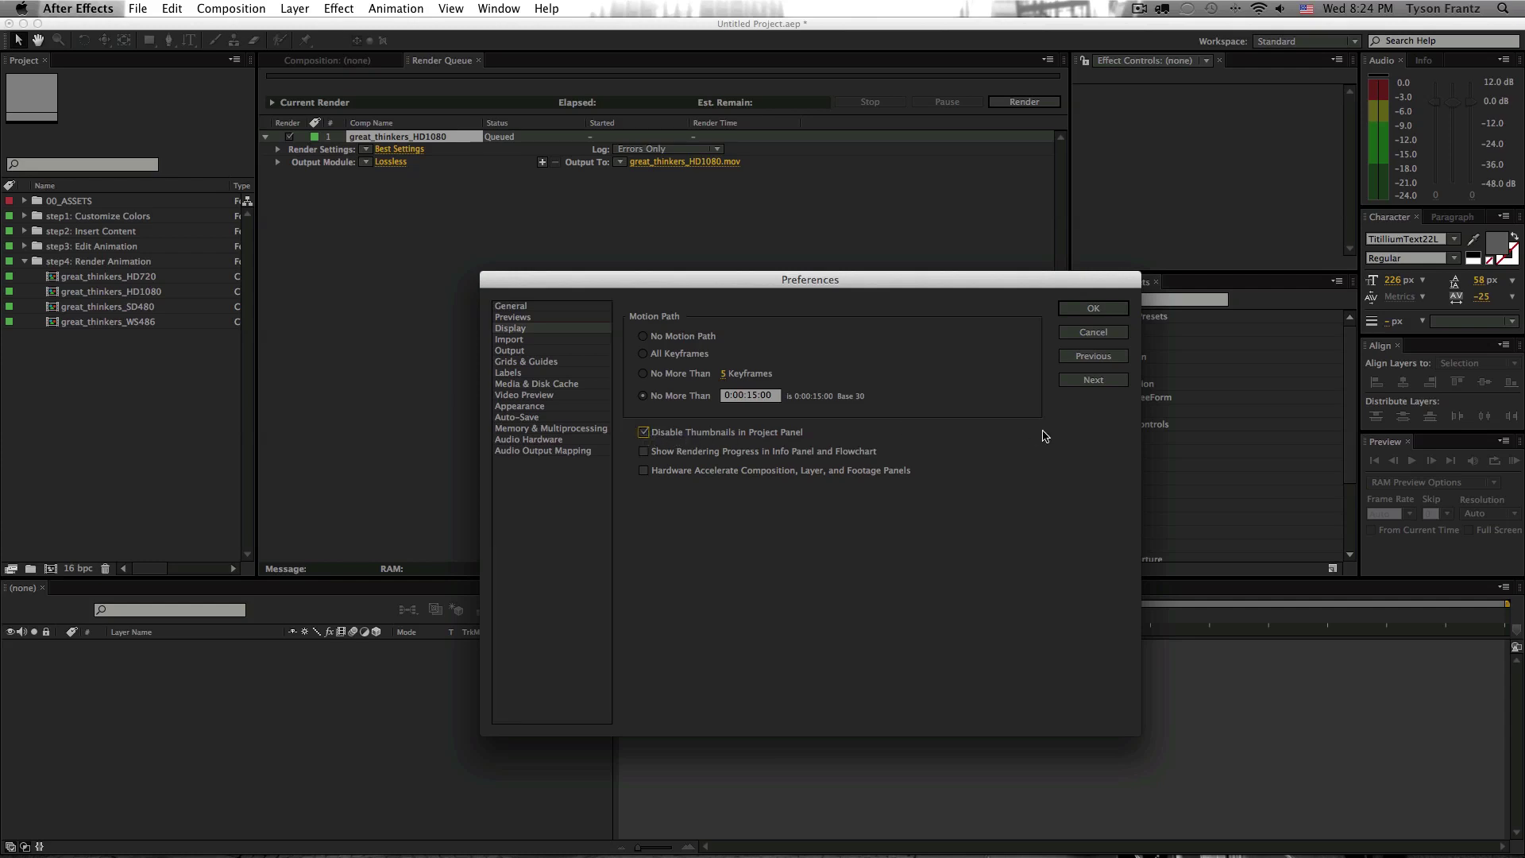
{"action": "left_click", "coordinate": [1088, 309]}
Step: Select the HD720, HD1080, SD480 and WS486 comps to confirm no thumbnails appear
{"action": "left_click", "coordinate": [82, 276]}
{"action": "left_click", "coordinate": [82, 292]}
{"action": "left_click", "coordinate": [82, 307]}
{"action": "left_click", "coordinate": [81, 322]}
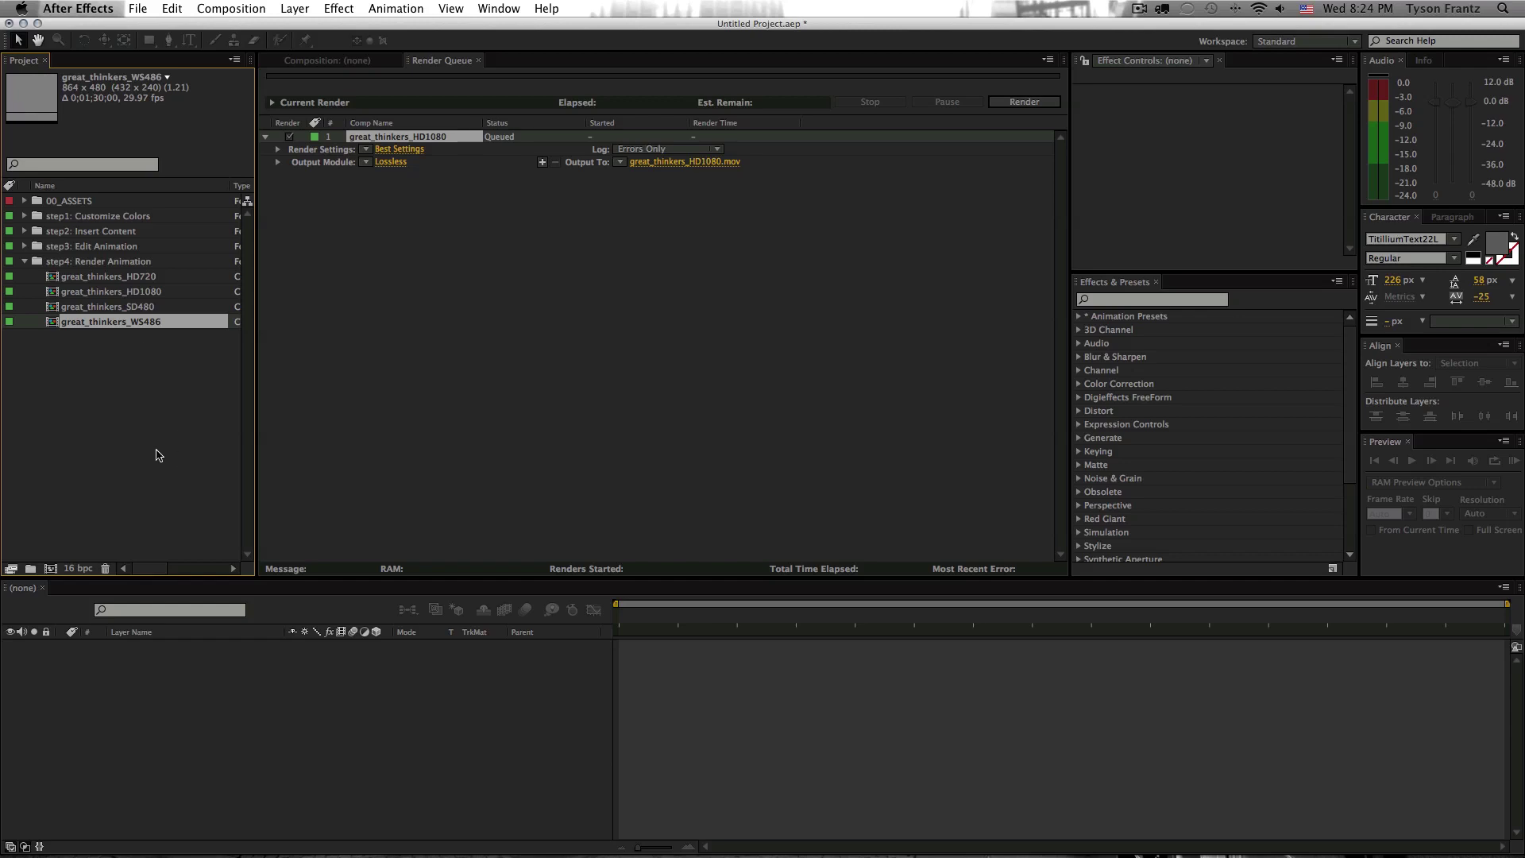
{"action": "left_click", "coordinate": [112, 454]}
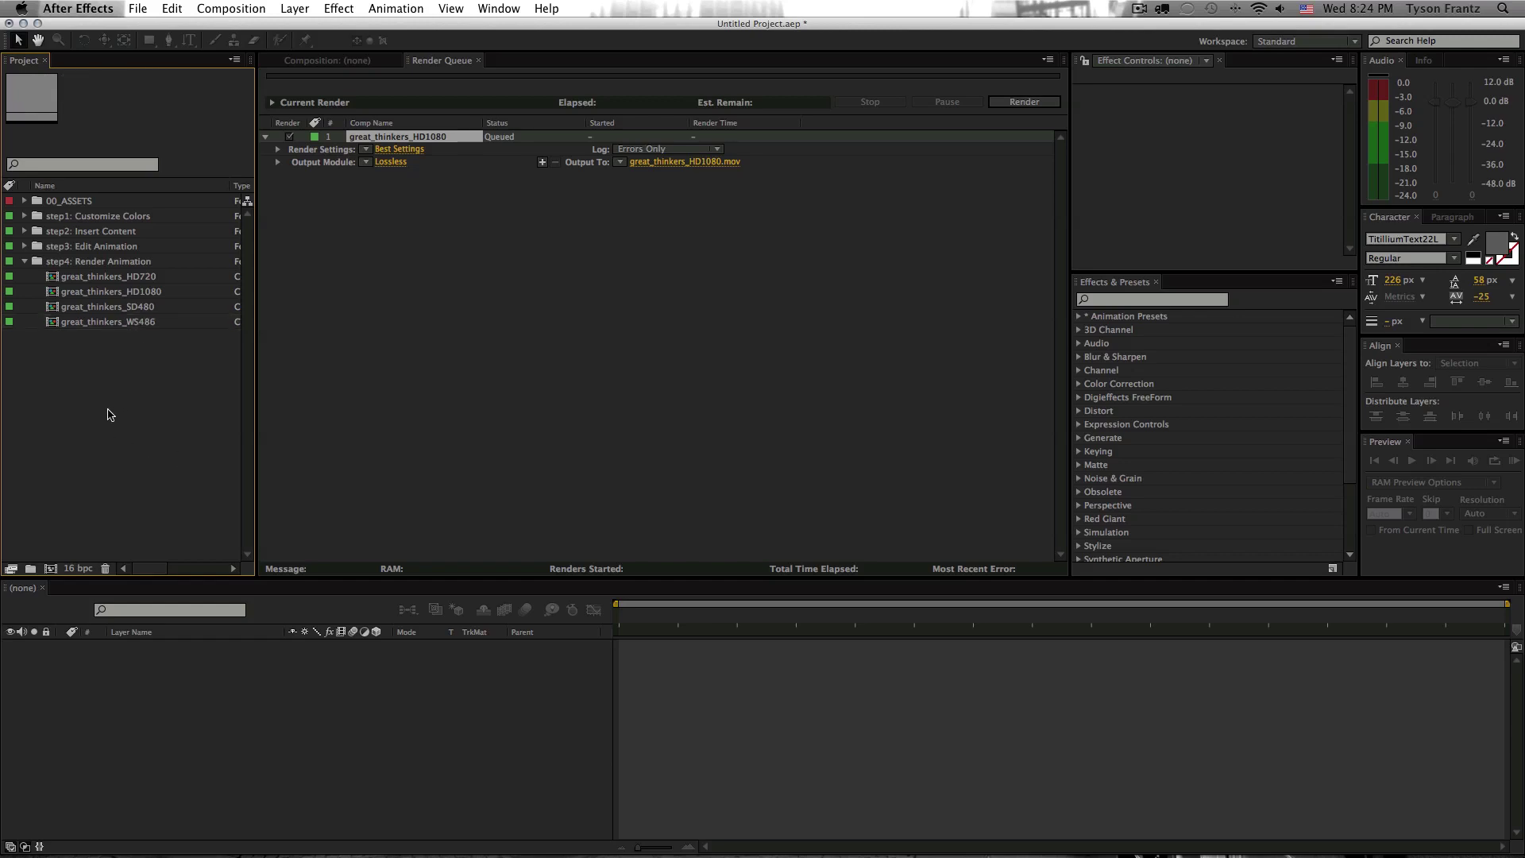
{"action": "left_click", "coordinate": [409, 271]}
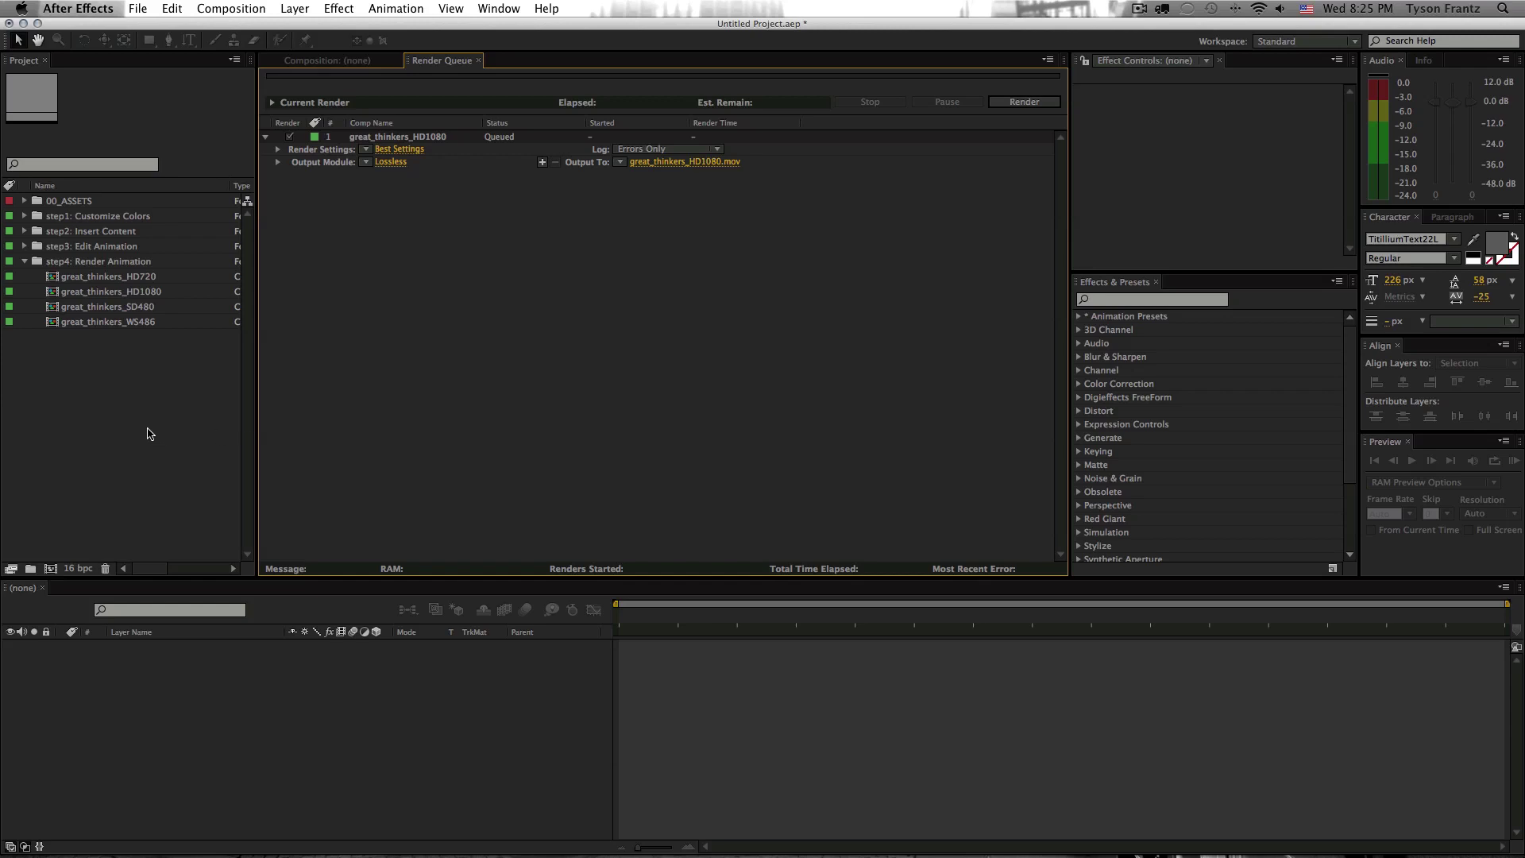
{"action": "left_click", "coordinate": [197, 520]}
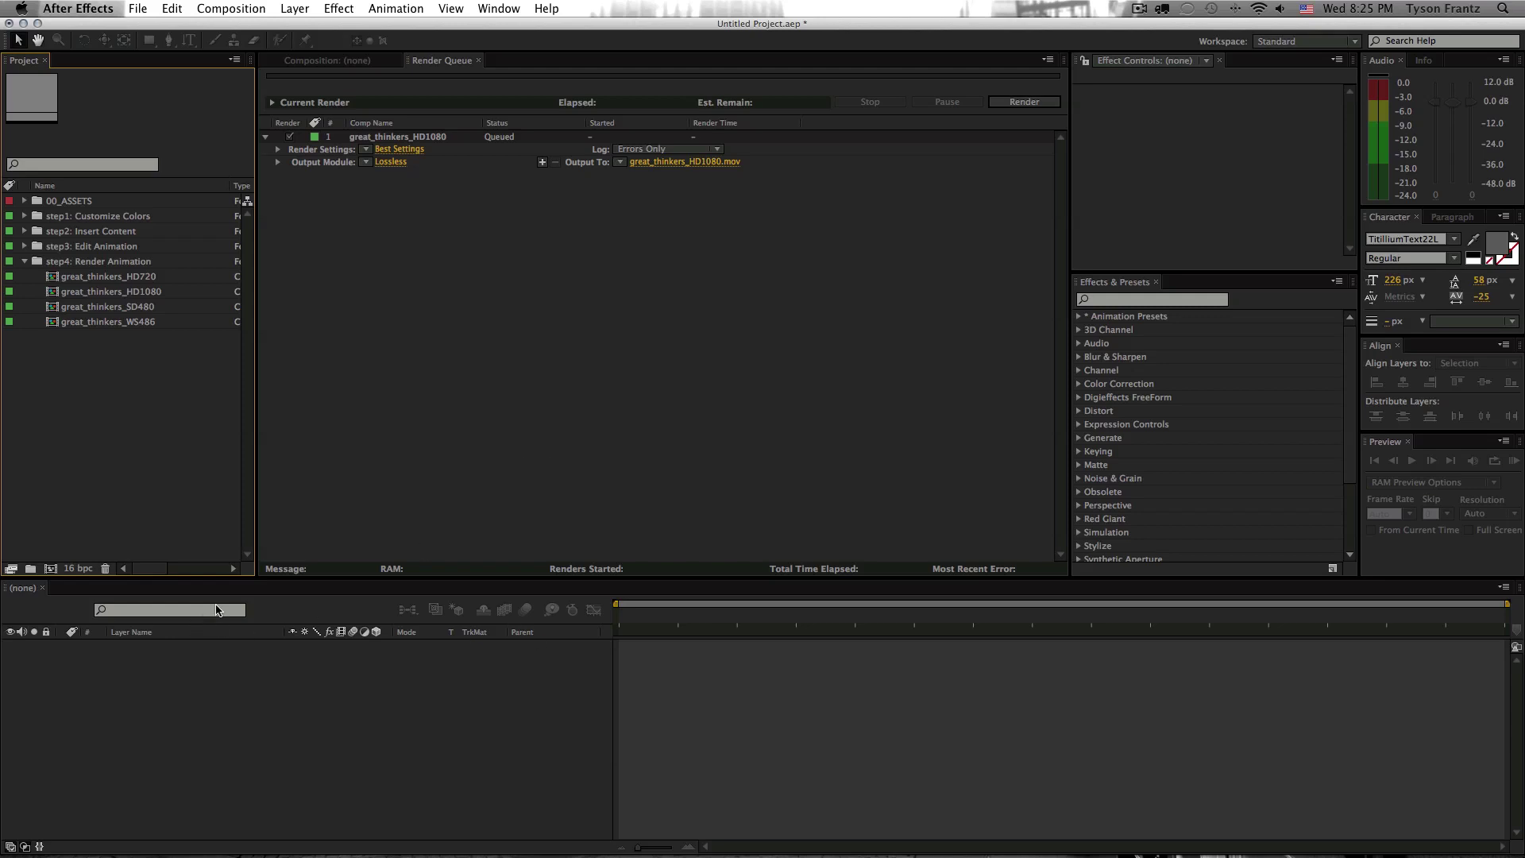
{"action": "left_click", "coordinate": [421, 374]}
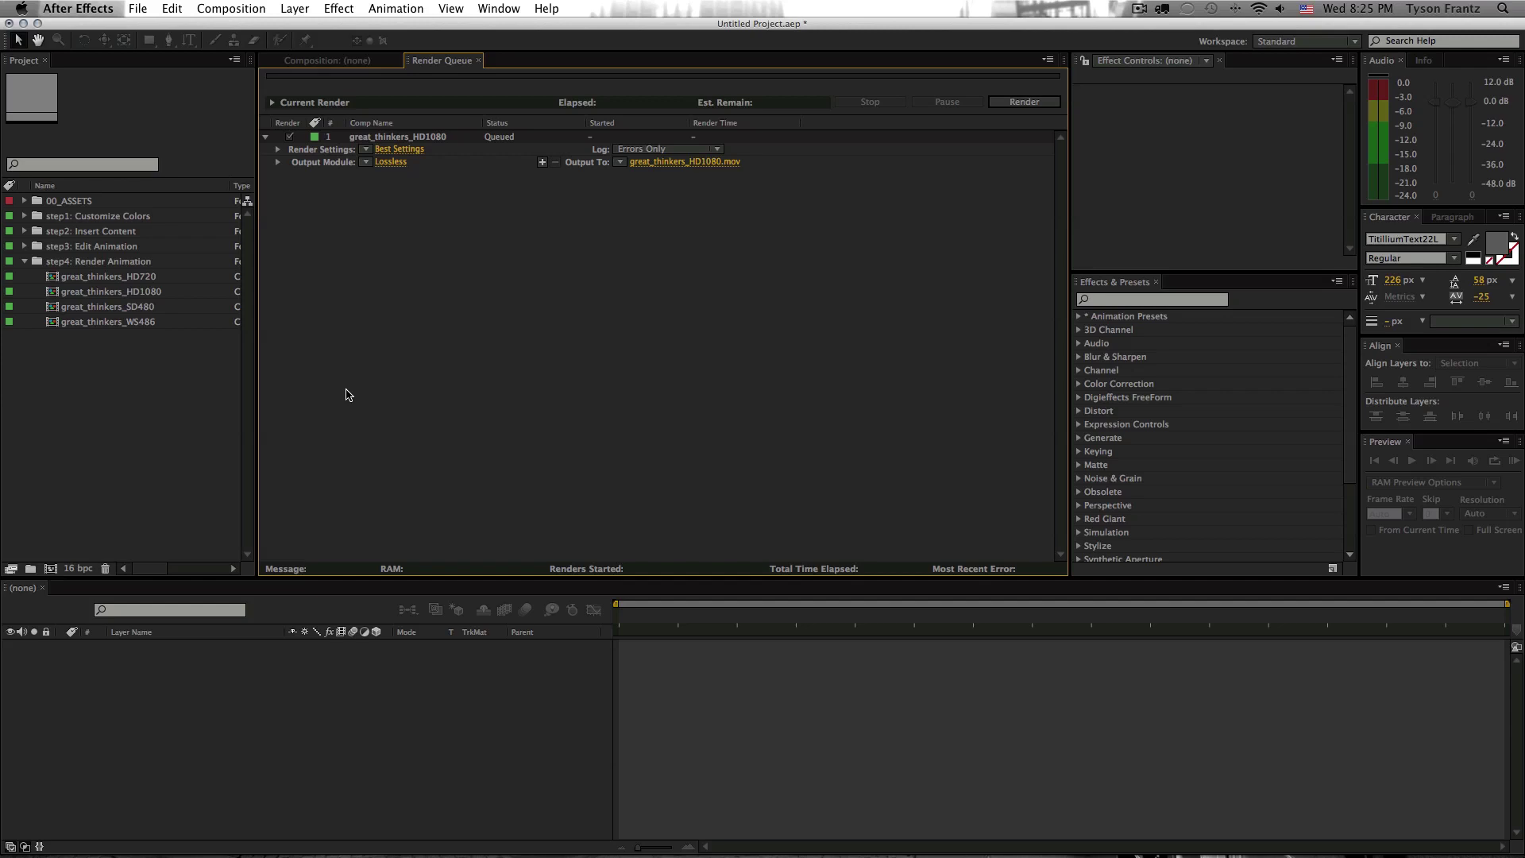
Step: Purge all caches and undo history with Edit > Purge > All
{"action": "left_click", "coordinate": [172, 9]}
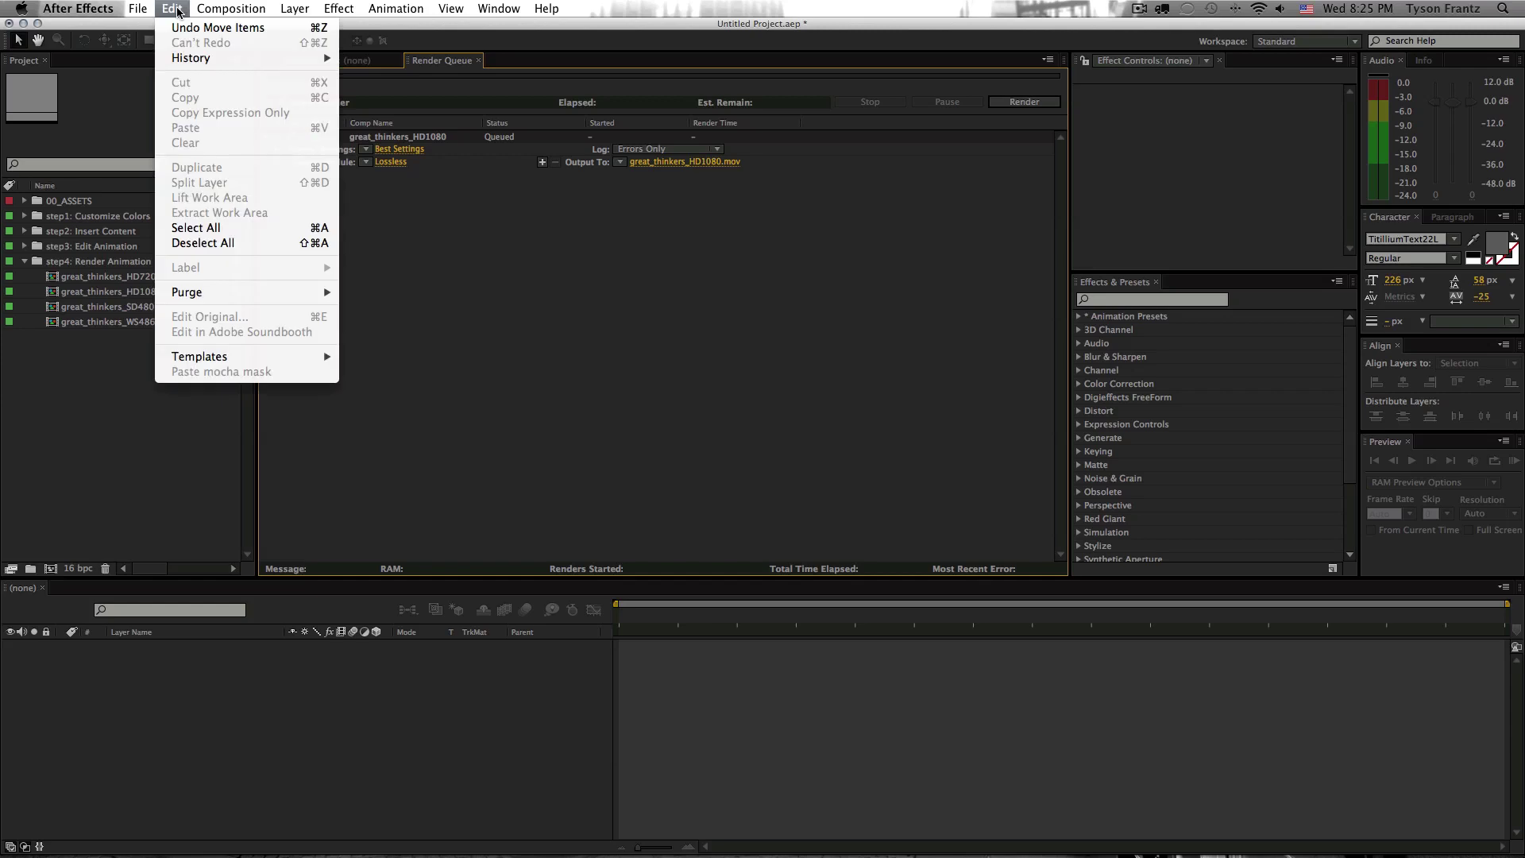
{"action": "mouse_move", "coordinate": [197, 294]}
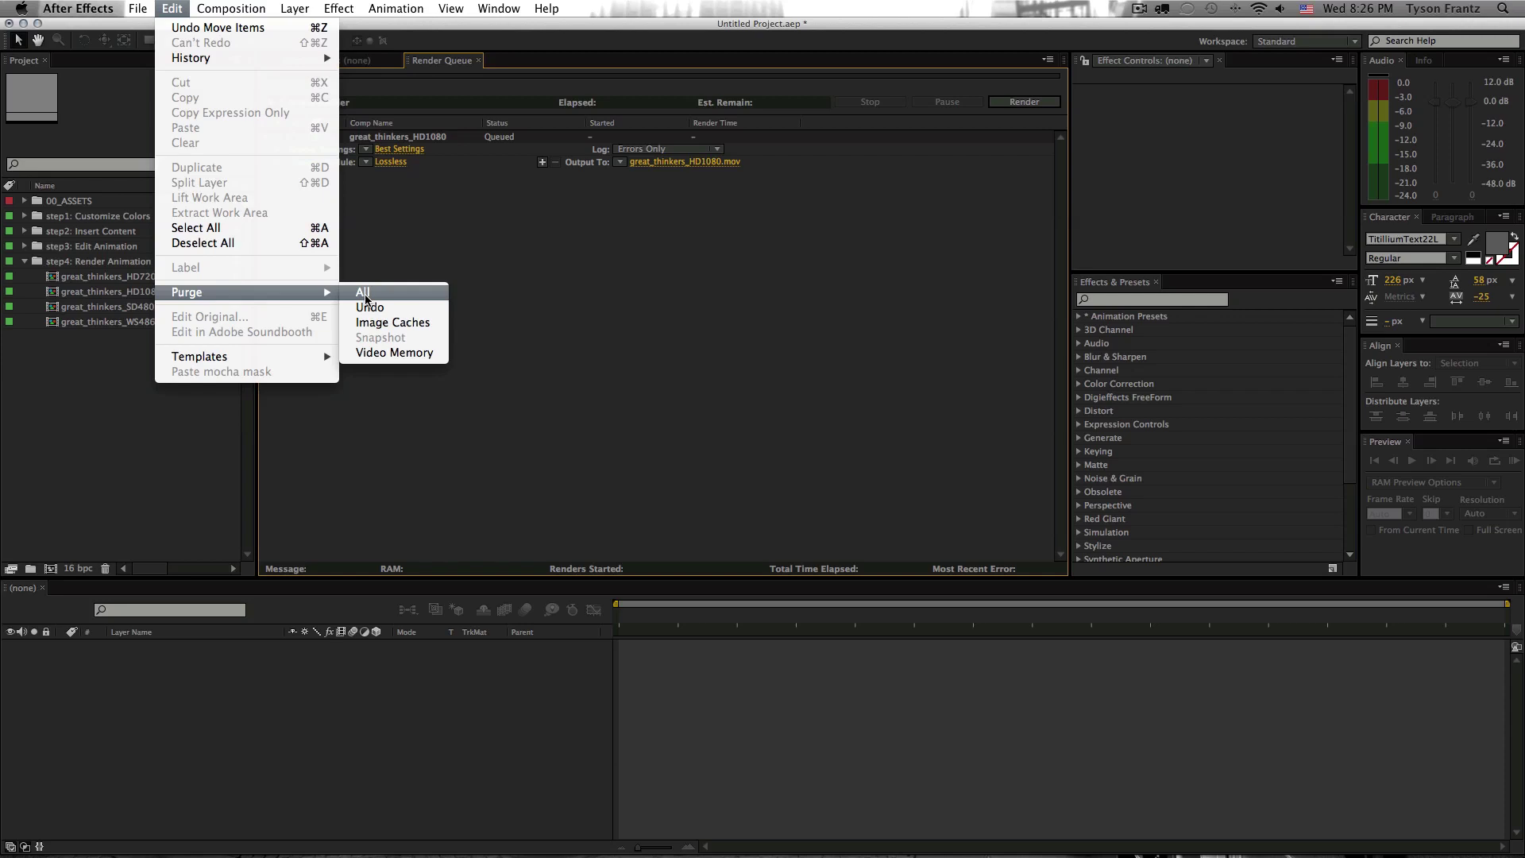
{"action": "left_click", "coordinate": [364, 295]}
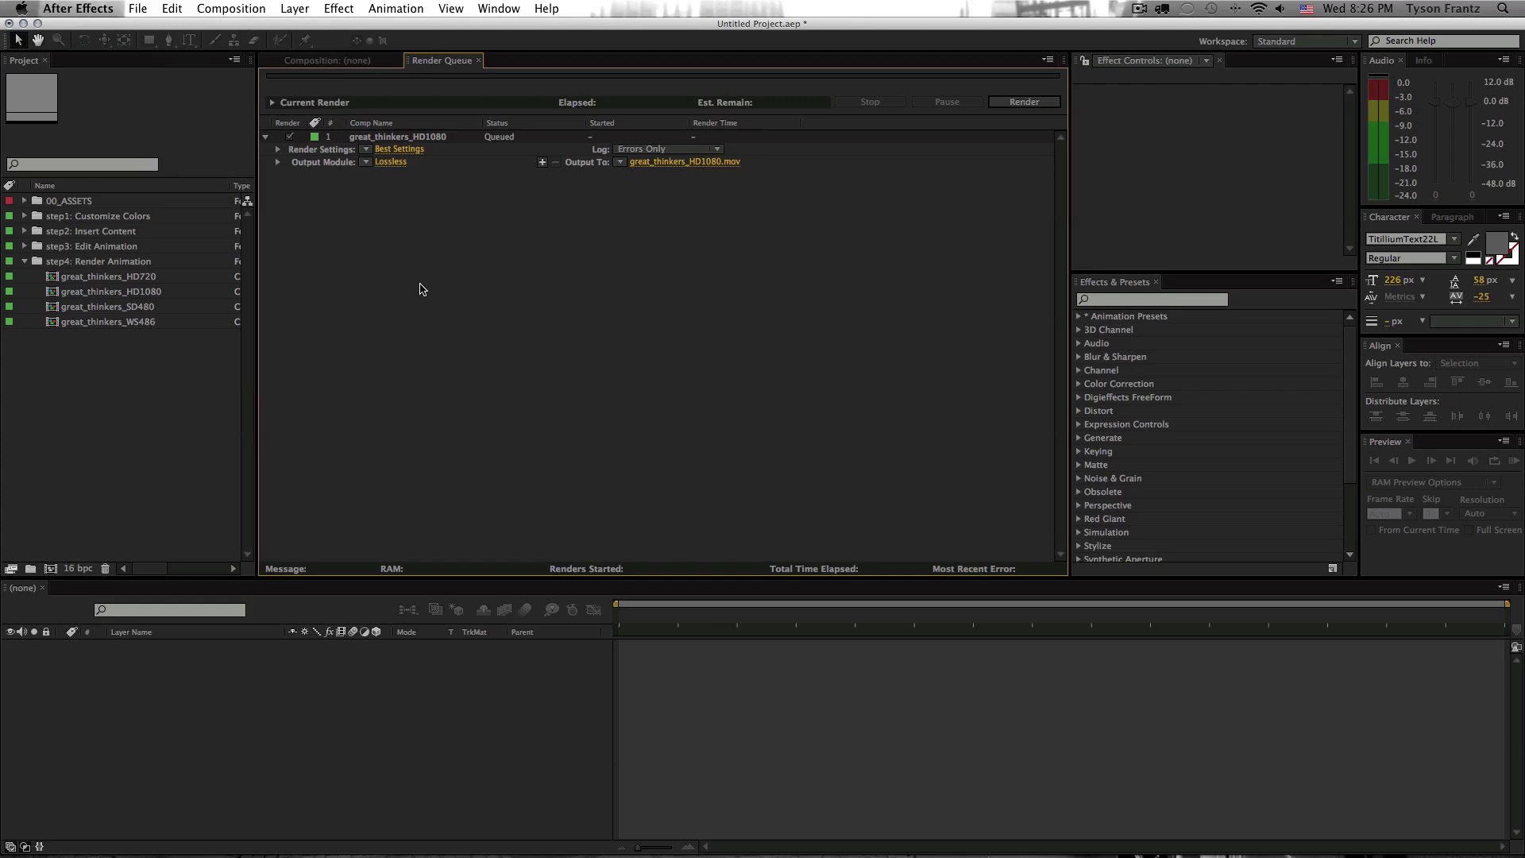
Step: In Memory & Multiprocessing preferences, switch Render Multiple Frames Simultaneously on, then back off
{"action": "mouse_move", "coordinate": [520, 843]}
{"action": "left_click", "coordinate": [96, 9]}
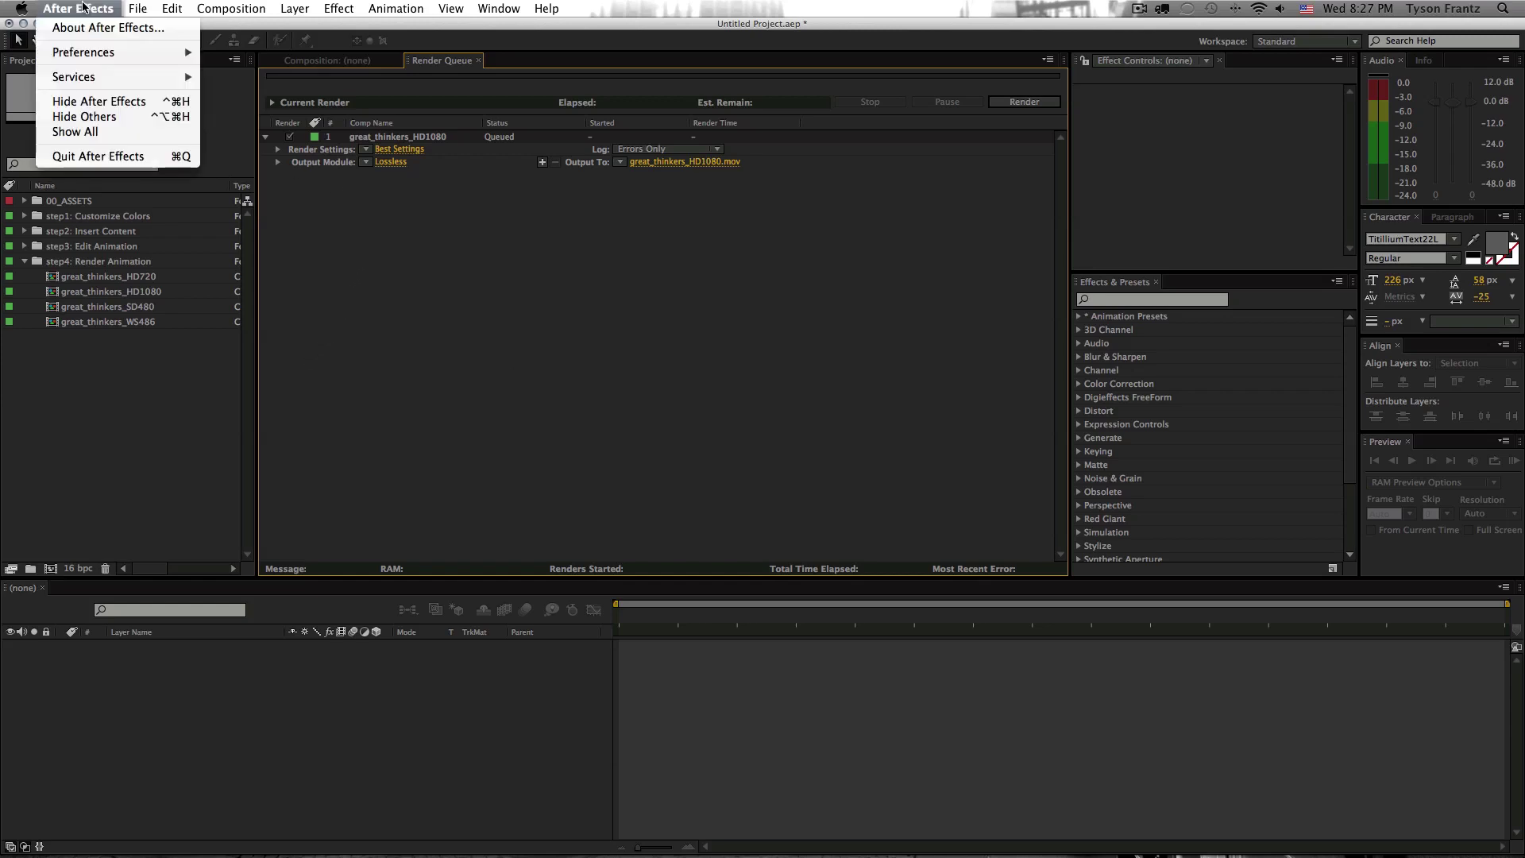
{"action": "mouse_move", "coordinate": [100, 54]}
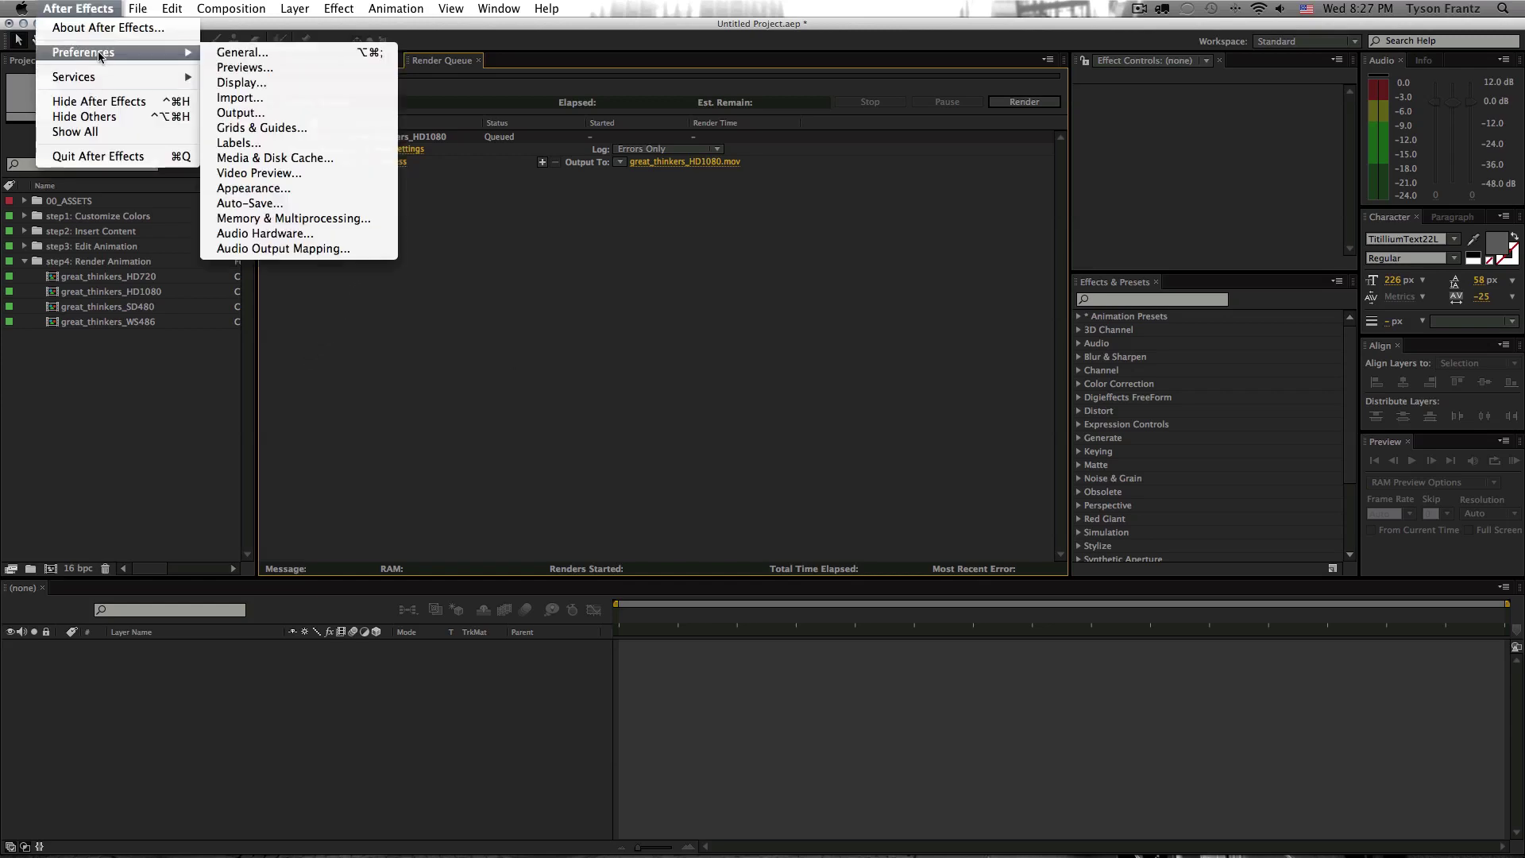
{"action": "left_click", "coordinate": [281, 223]}
{"action": "left_click_drag", "start_coordinate": [616, 283], "coordinate": [565, 243]}
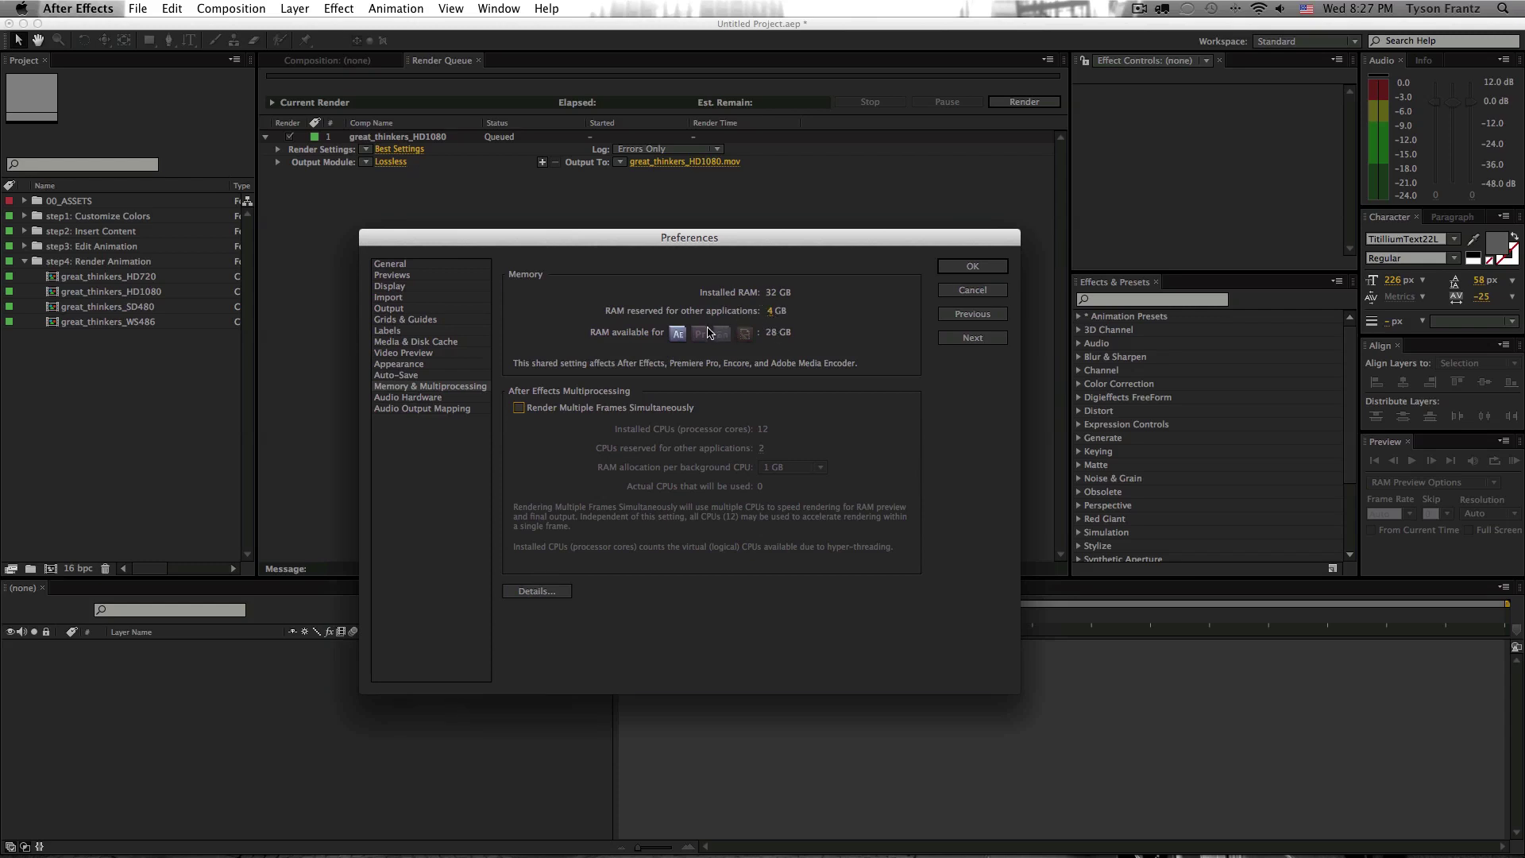
{"action": "left_click_drag", "start_coordinate": [577, 242], "coordinate": [572, 228]}
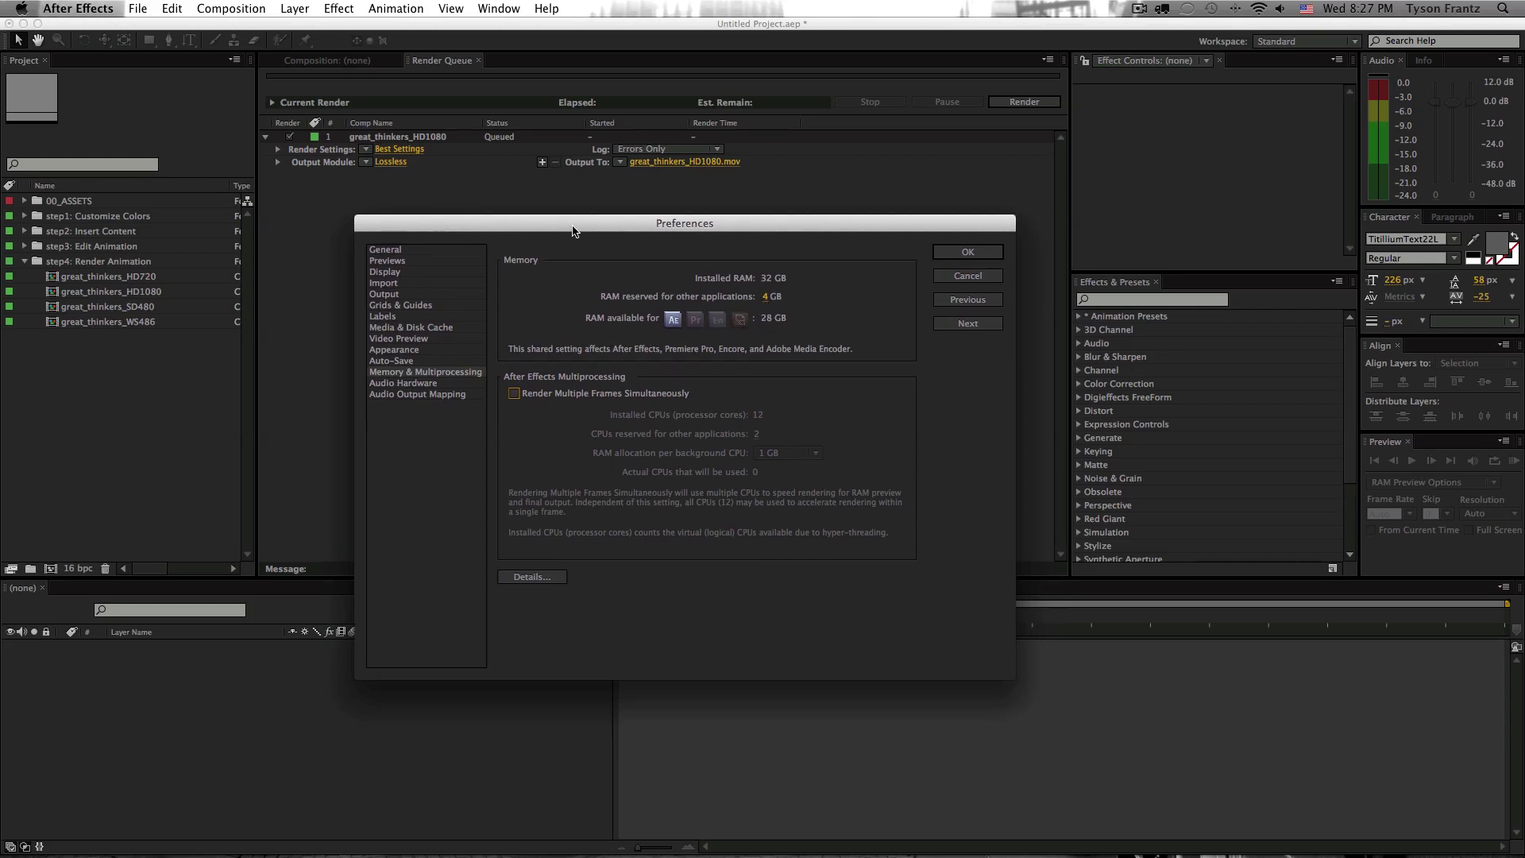
{"action": "left_click", "coordinate": [552, 394]}
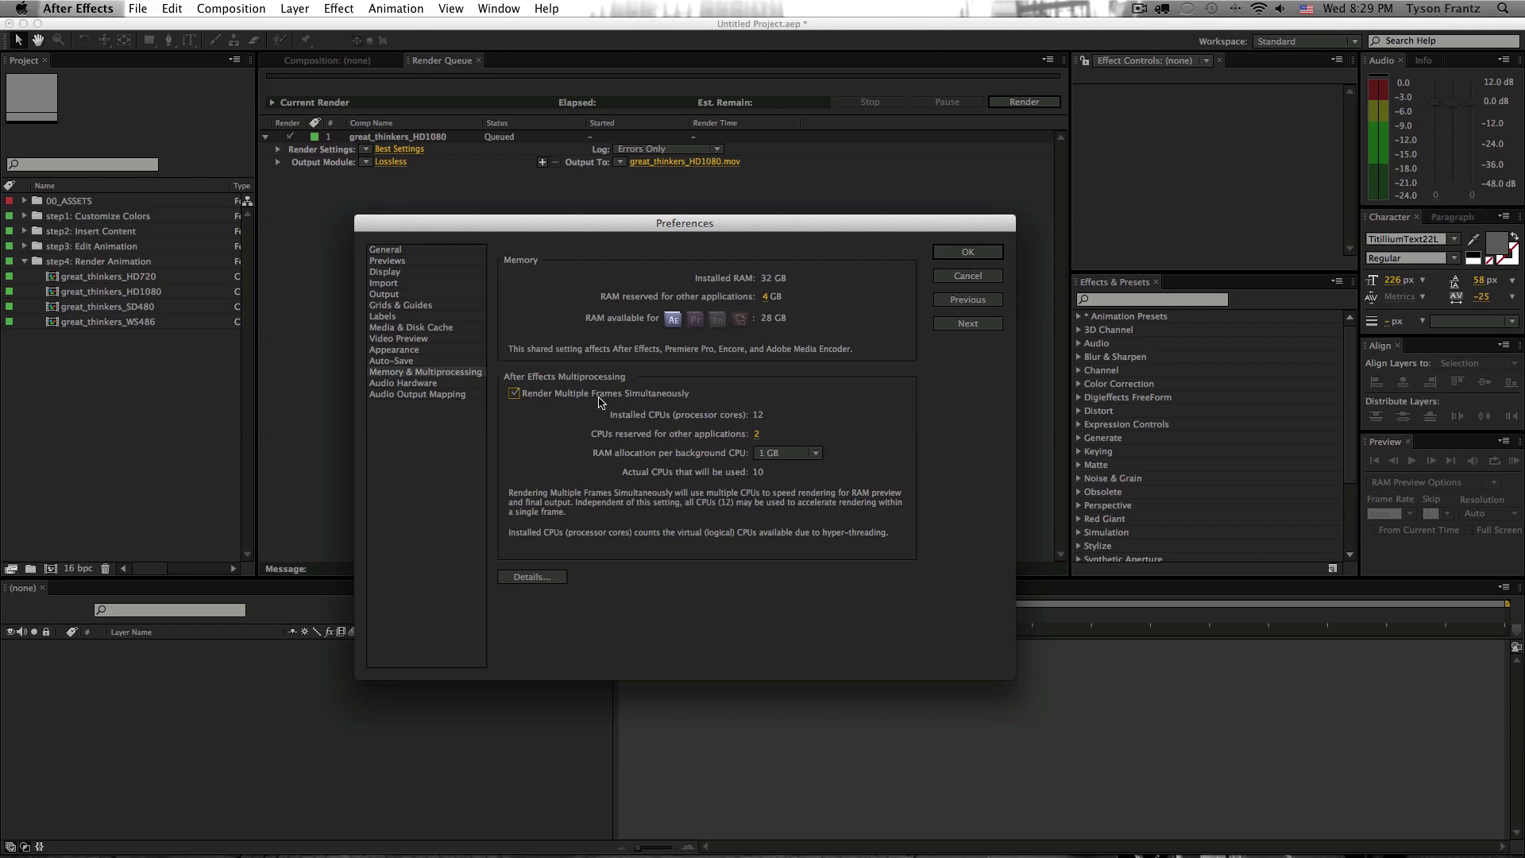
{"action": "left_click", "coordinate": [515, 394]}
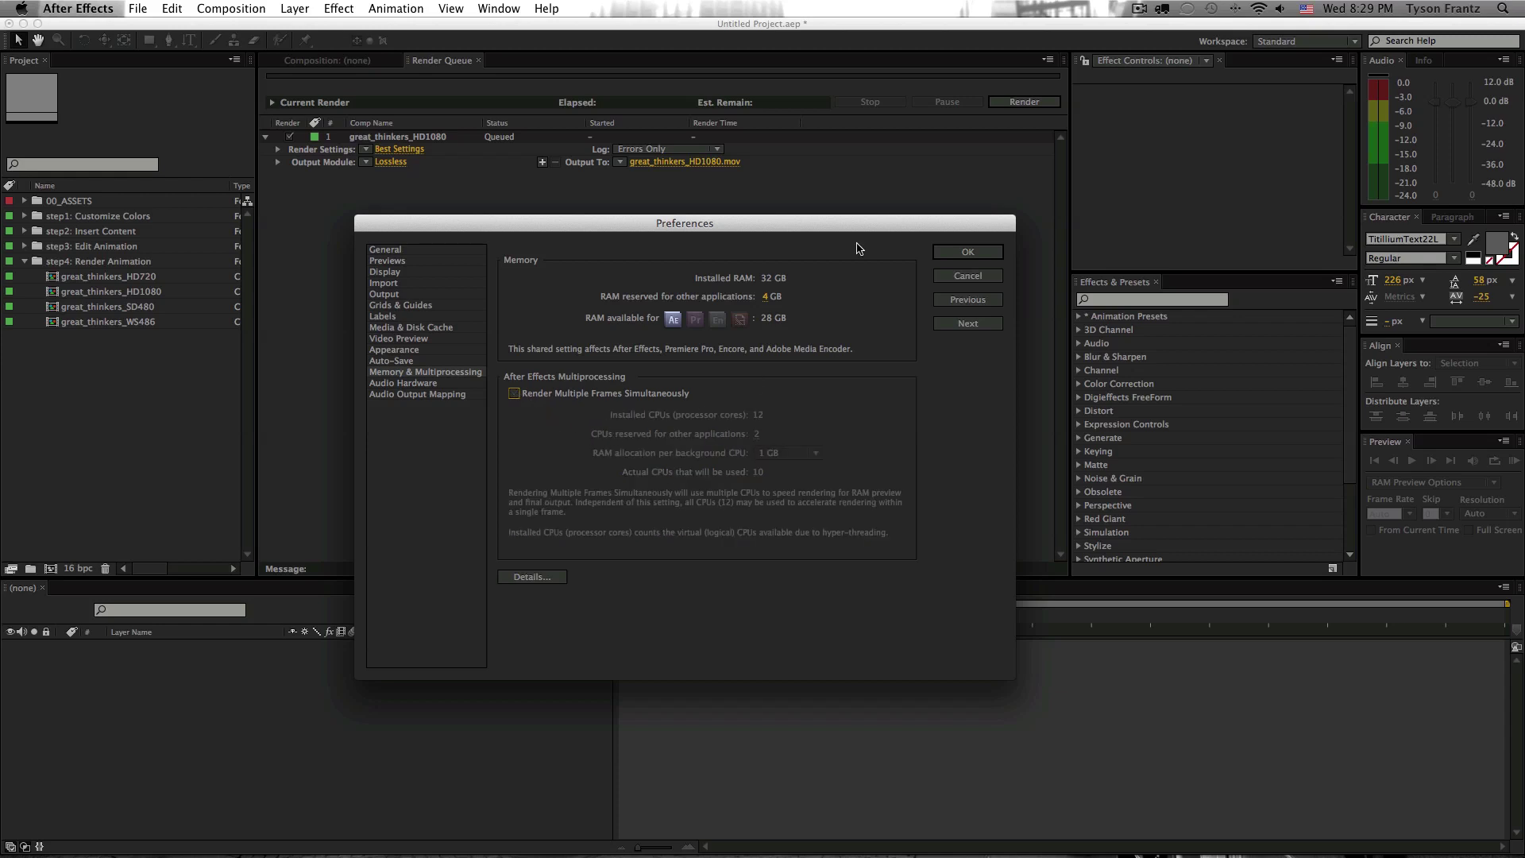
{"action": "left_click_drag", "start_coordinate": [861, 225], "coordinate": [868, 221]}
{"action": "left_click", "coordinate": [971, 251]}
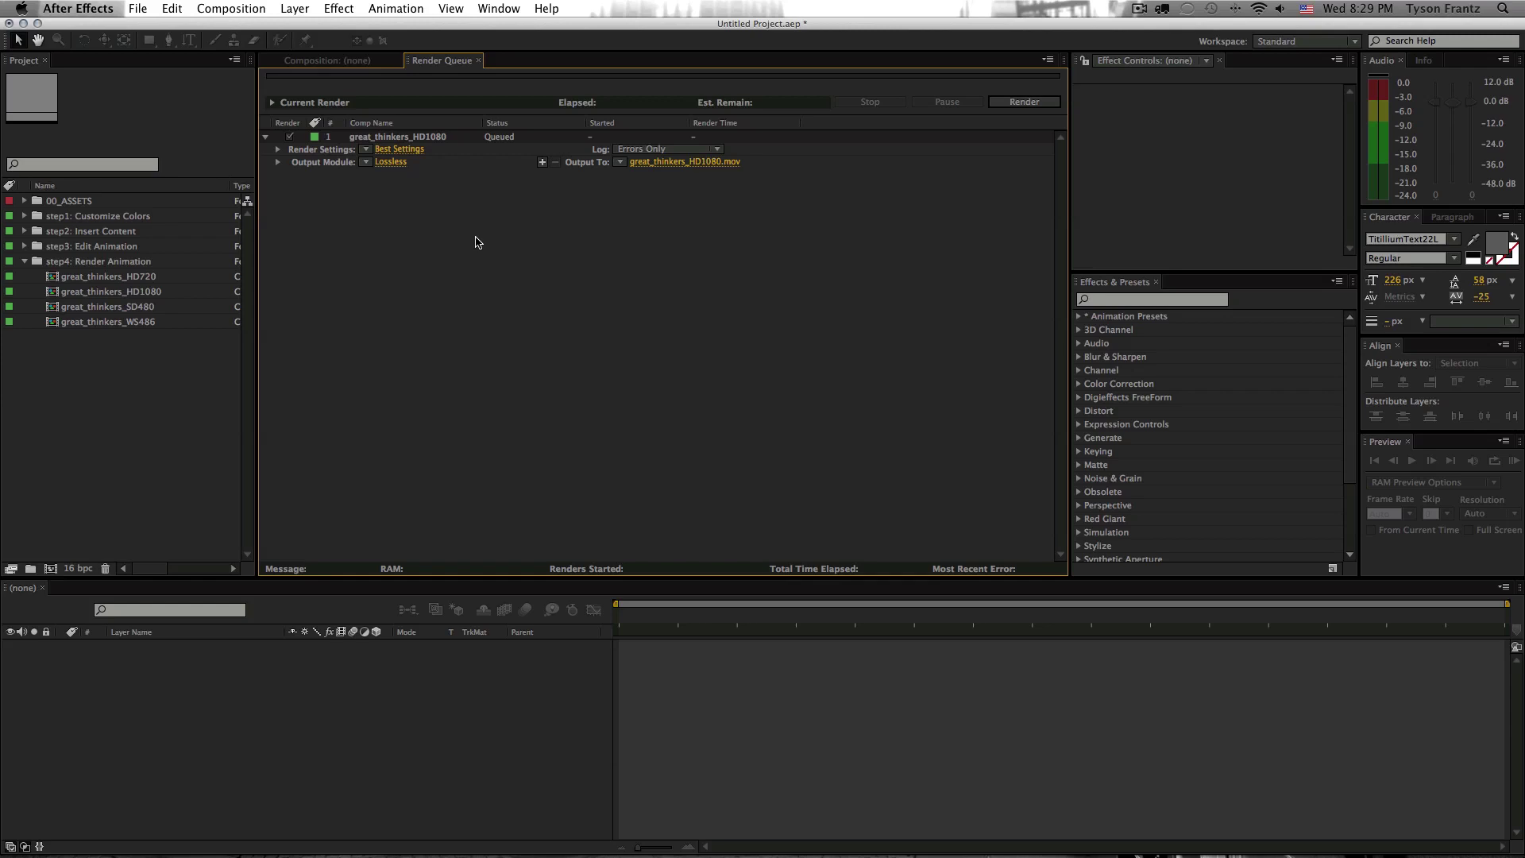
{"action": "left_click", "coordinate": [429, 139]}
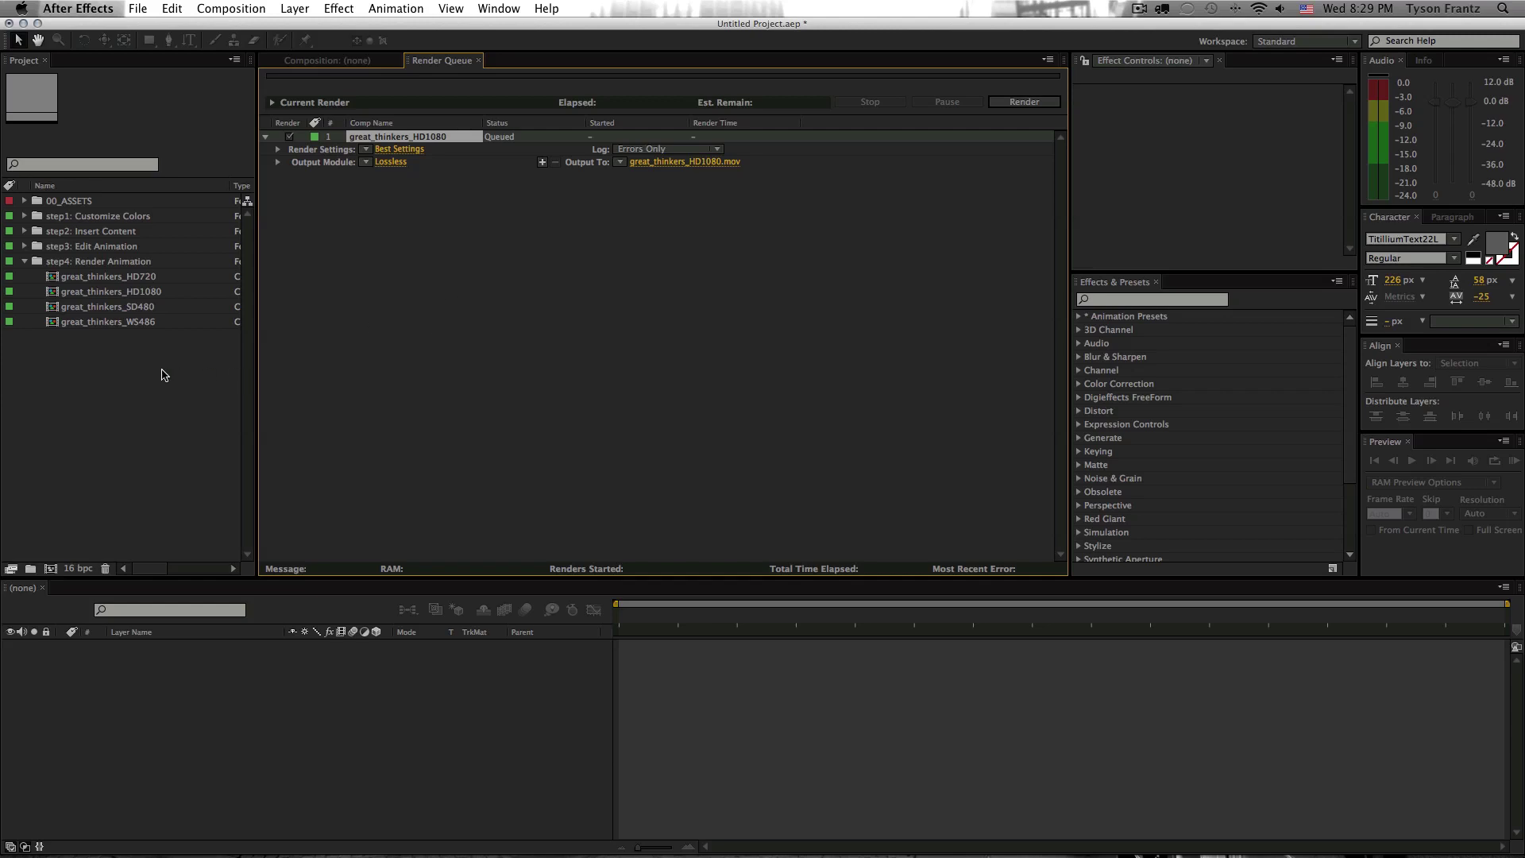
{"action": "left_click", "coordinate": [359, 249]}
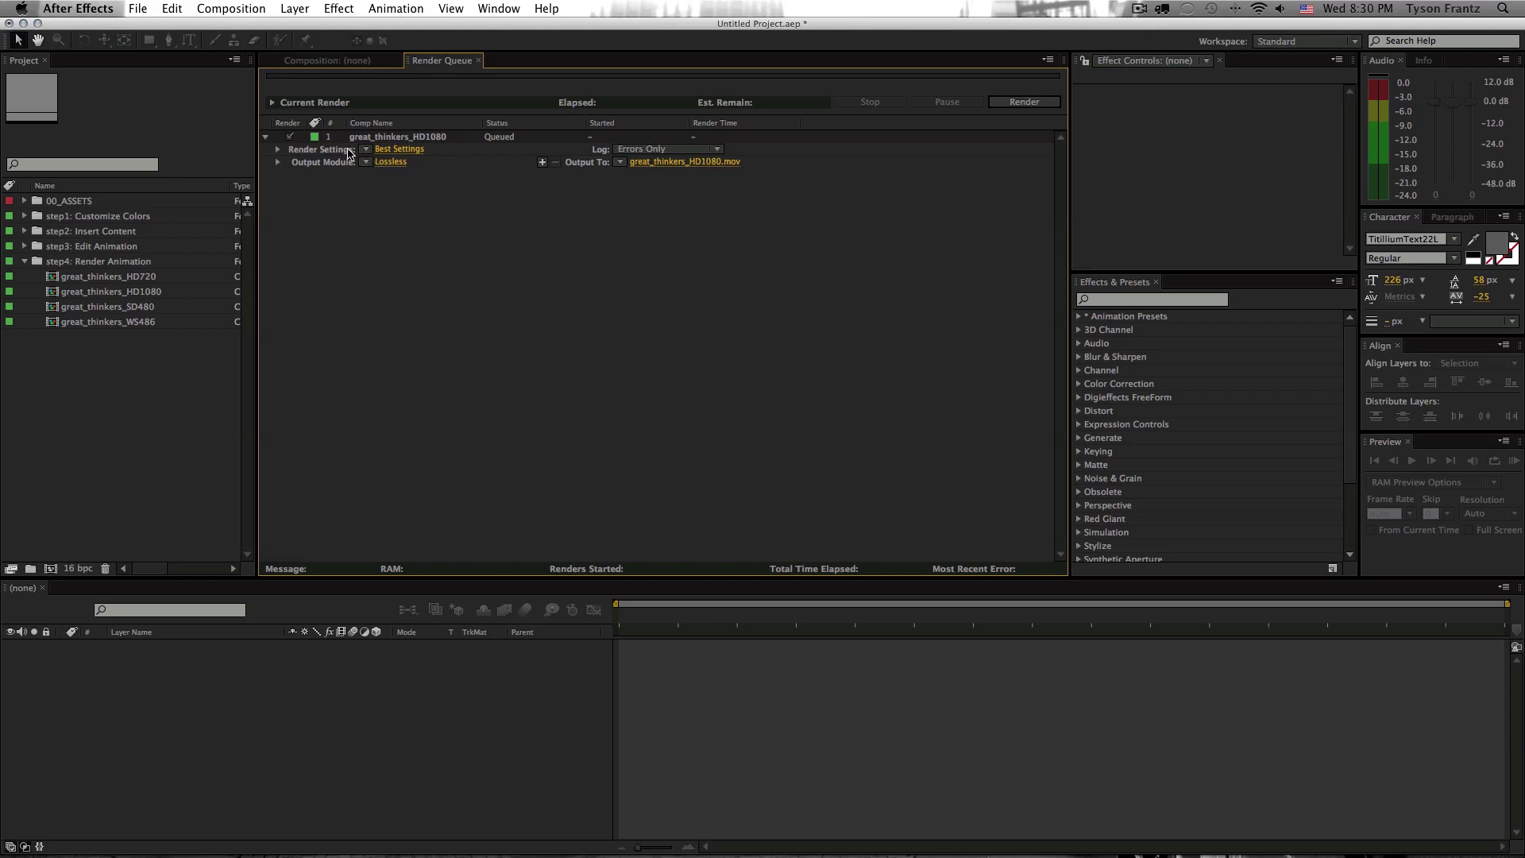
Step: Set great_thinkers_HD1080's render settings to Half Resolution and expand the settings details
{"action": "left_click", "coordinate": [366, 151]}
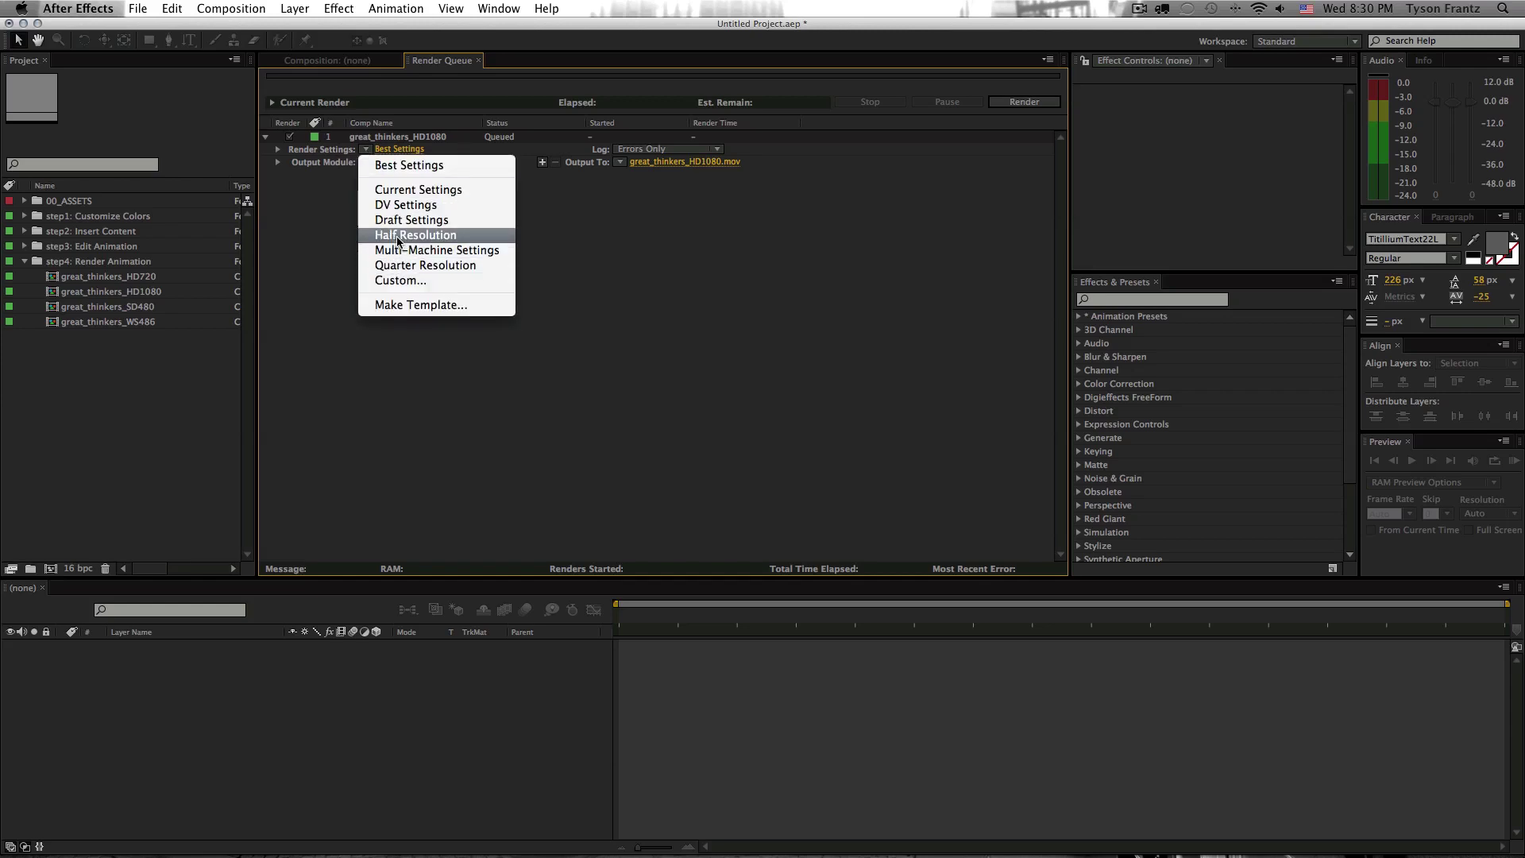
{"action": "left_click", "coordinate": [398, 236]}
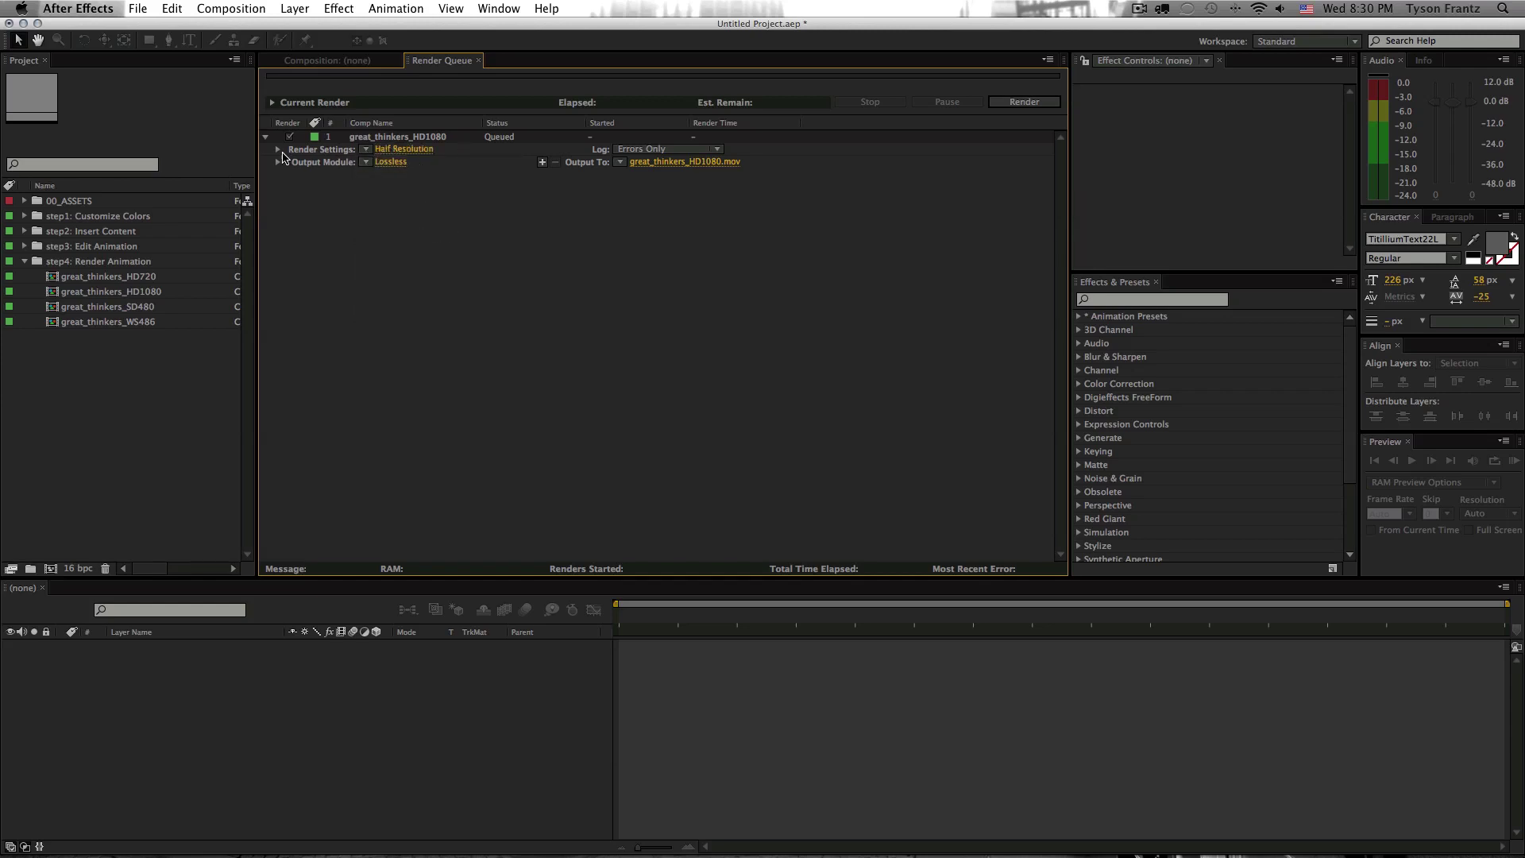
{"action": "left_click", "coordinate": [278, 149]}
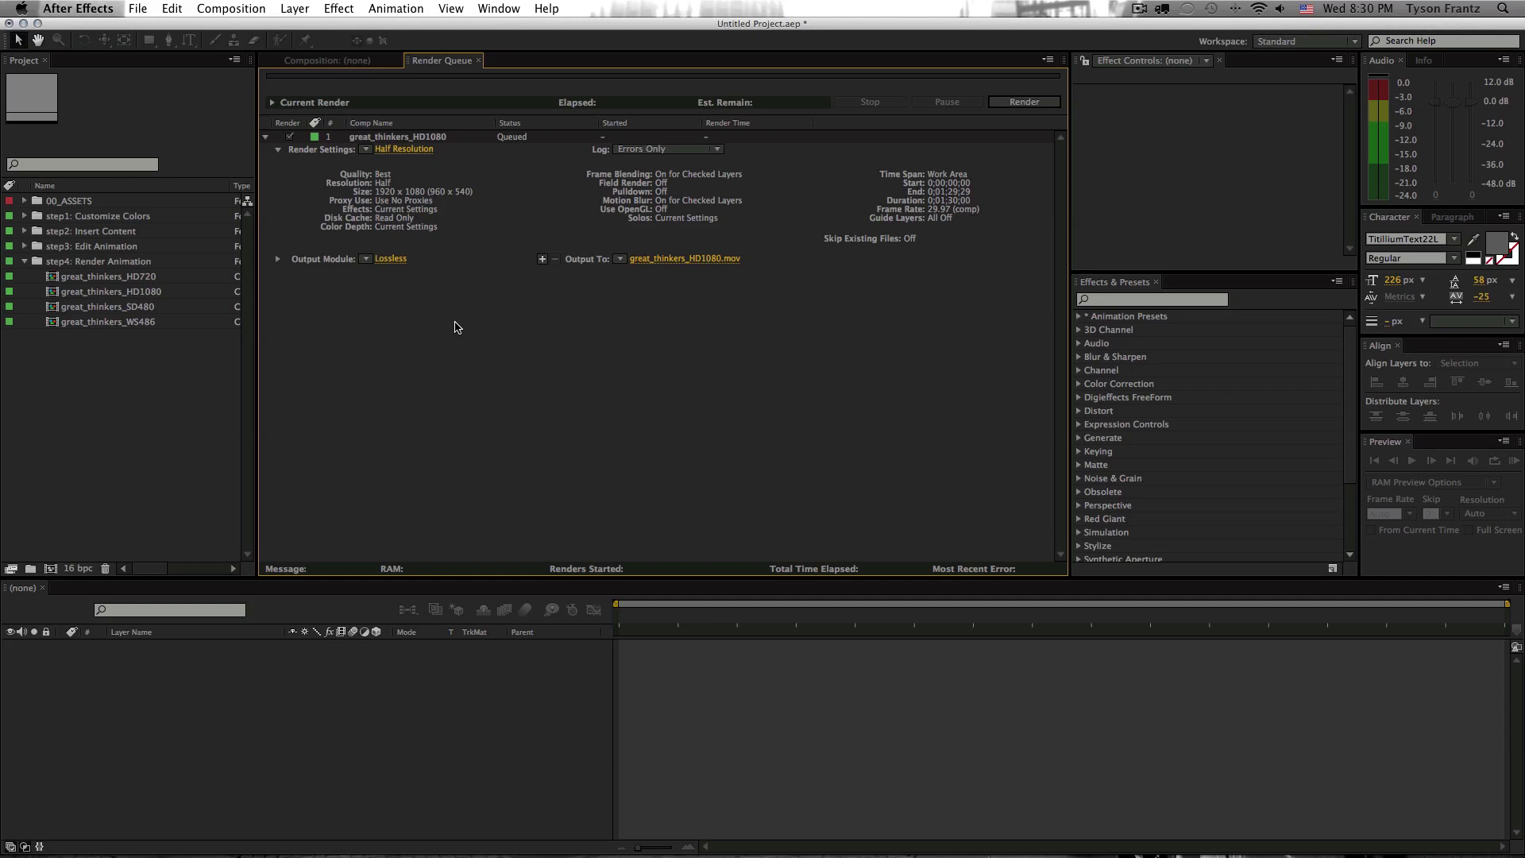
Step: Collapse the Render Settings details of great_thinkers_HD1080
{"action": "left_click", "coordinate": [278, 149]}
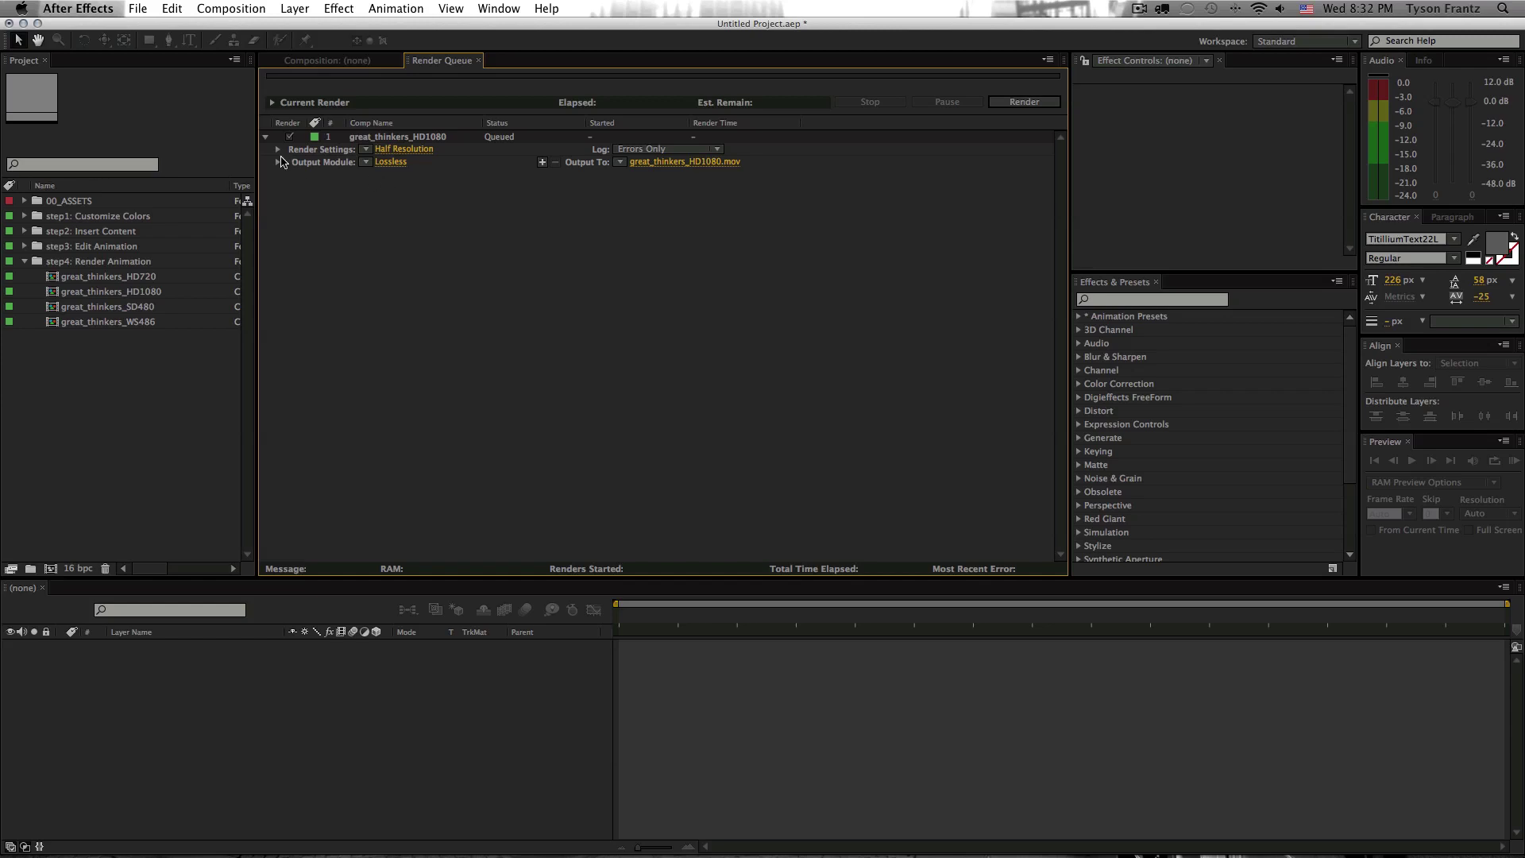
Step: Set the QuickTime output's video codec to Photo - JPEG with quality 85
{"action": "left_click", "coordinate": [388, 163]}
{"action": "left_click_drag", "start_coordinate": [940, 284], "coordinate": [670, 201]}
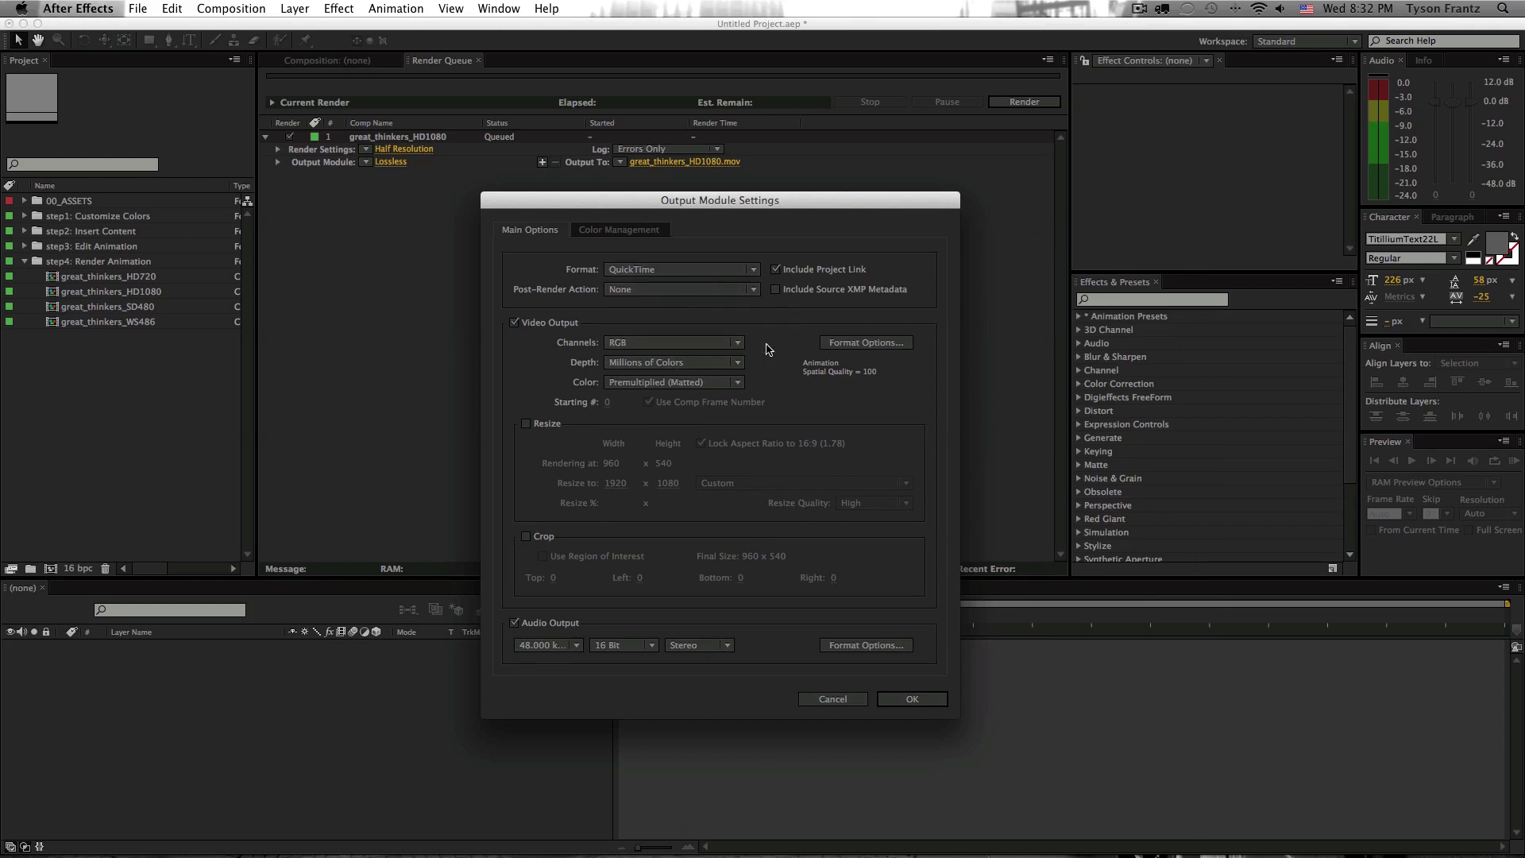
{"action": "left_click_drag", "start_coordinate": [745, 200], "coordinate": [754, 195]}
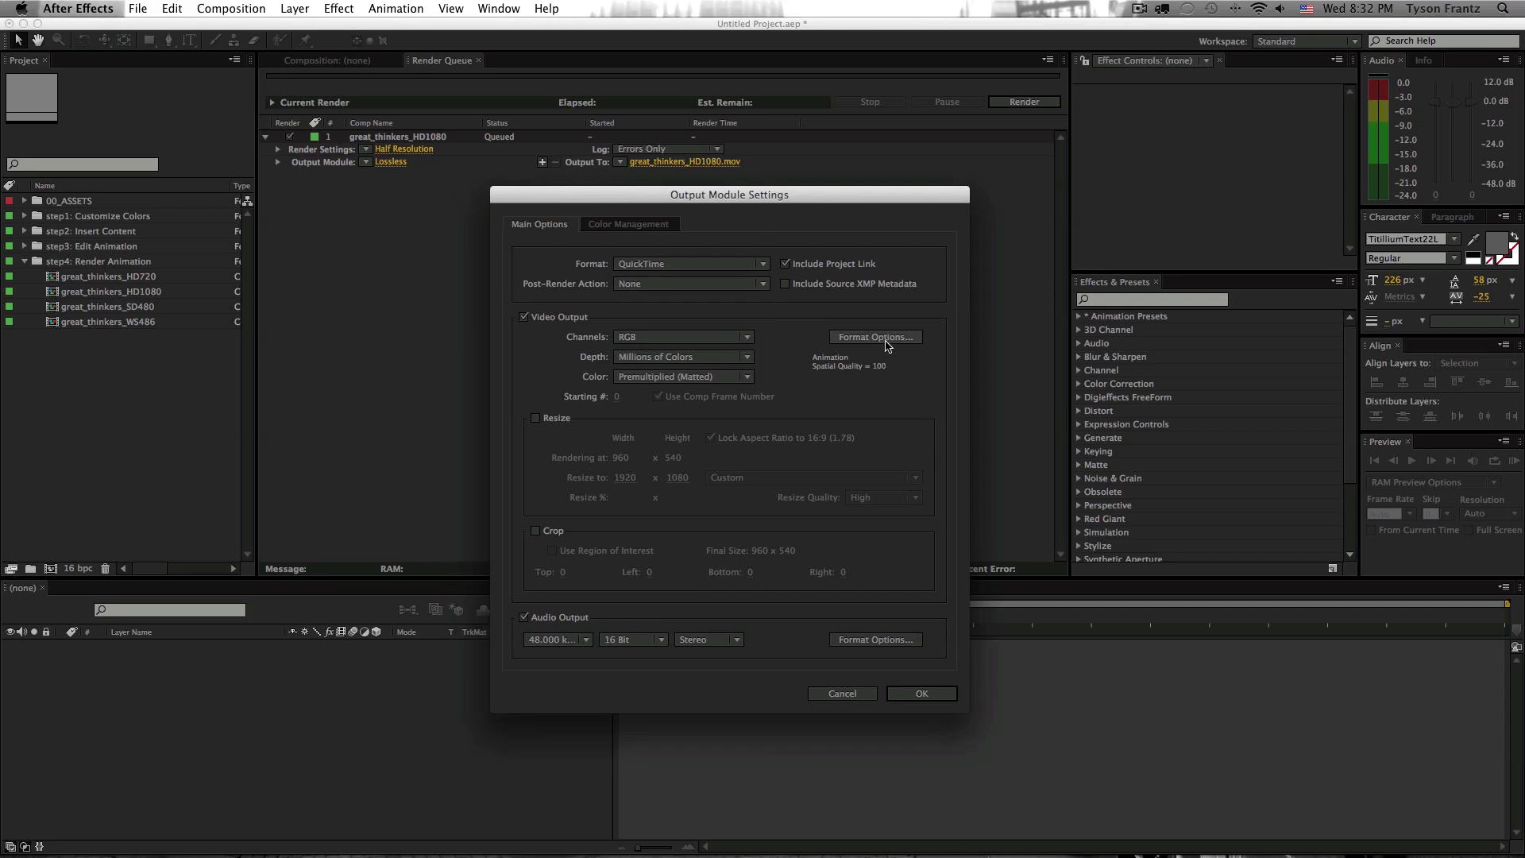
{"action": "left_click", "coordinate": [887, 345]}
{"action": "left_click", "coordinate": [697, 291]}
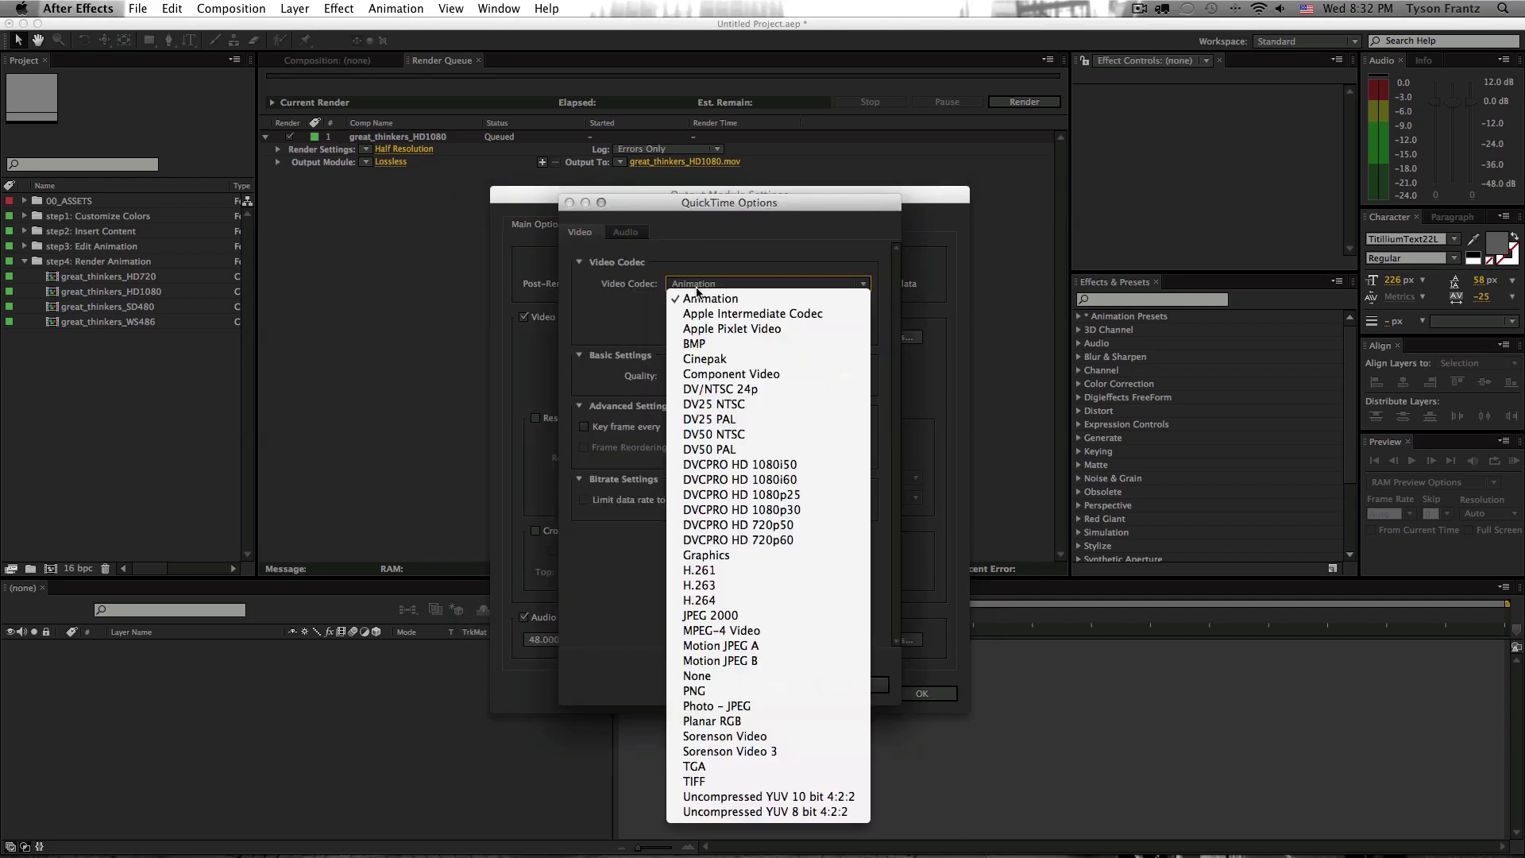
{"action": "left_click", "coordinate": [645, 302]}
{"action": "left_click", "coordinate": [729, 286]}
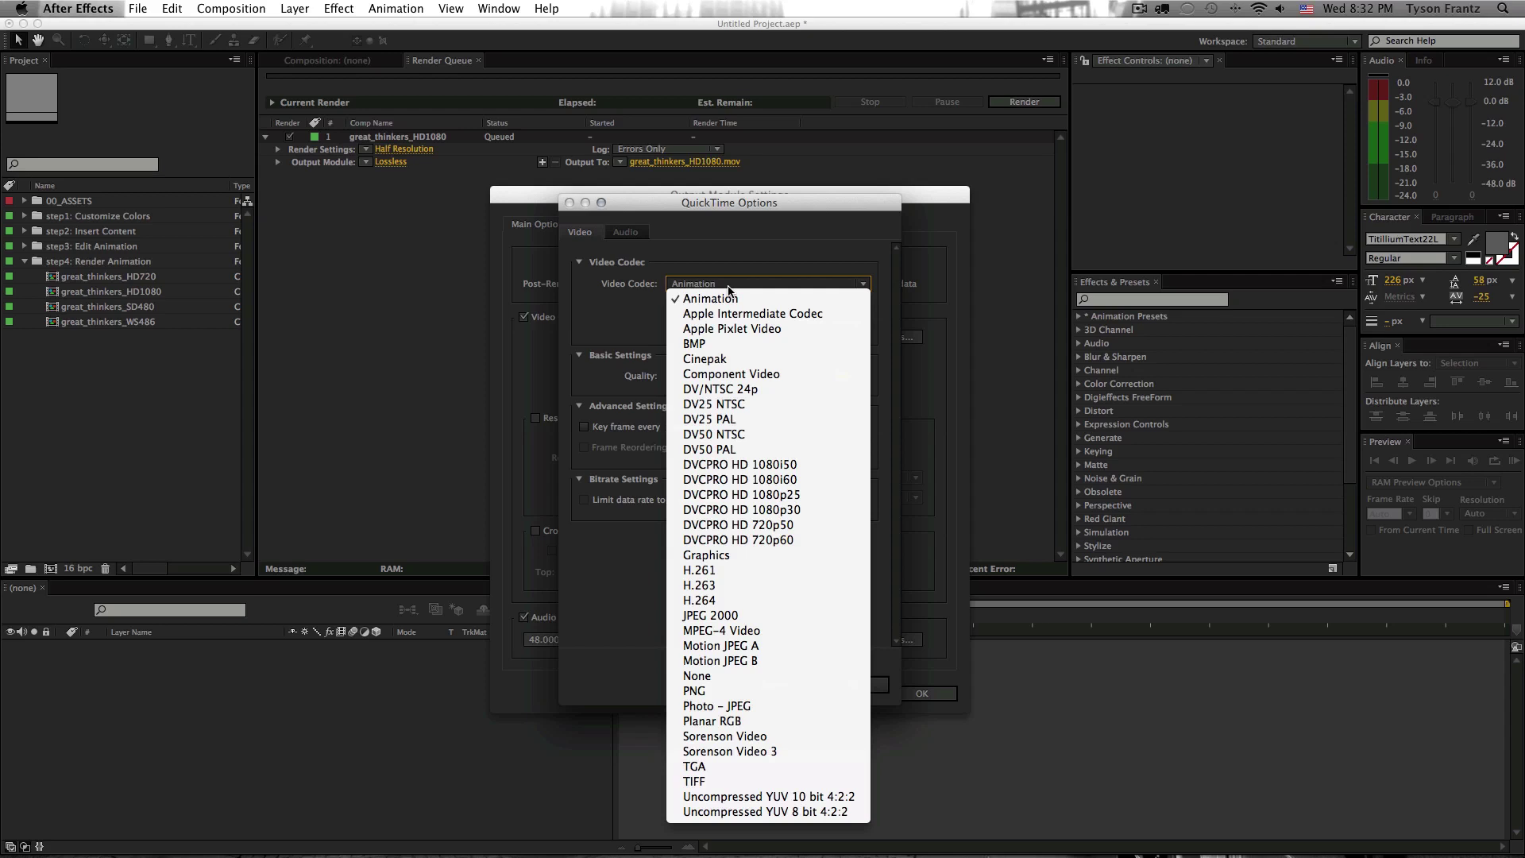
{"action": "left_click", "coordinate": [731, 709]}
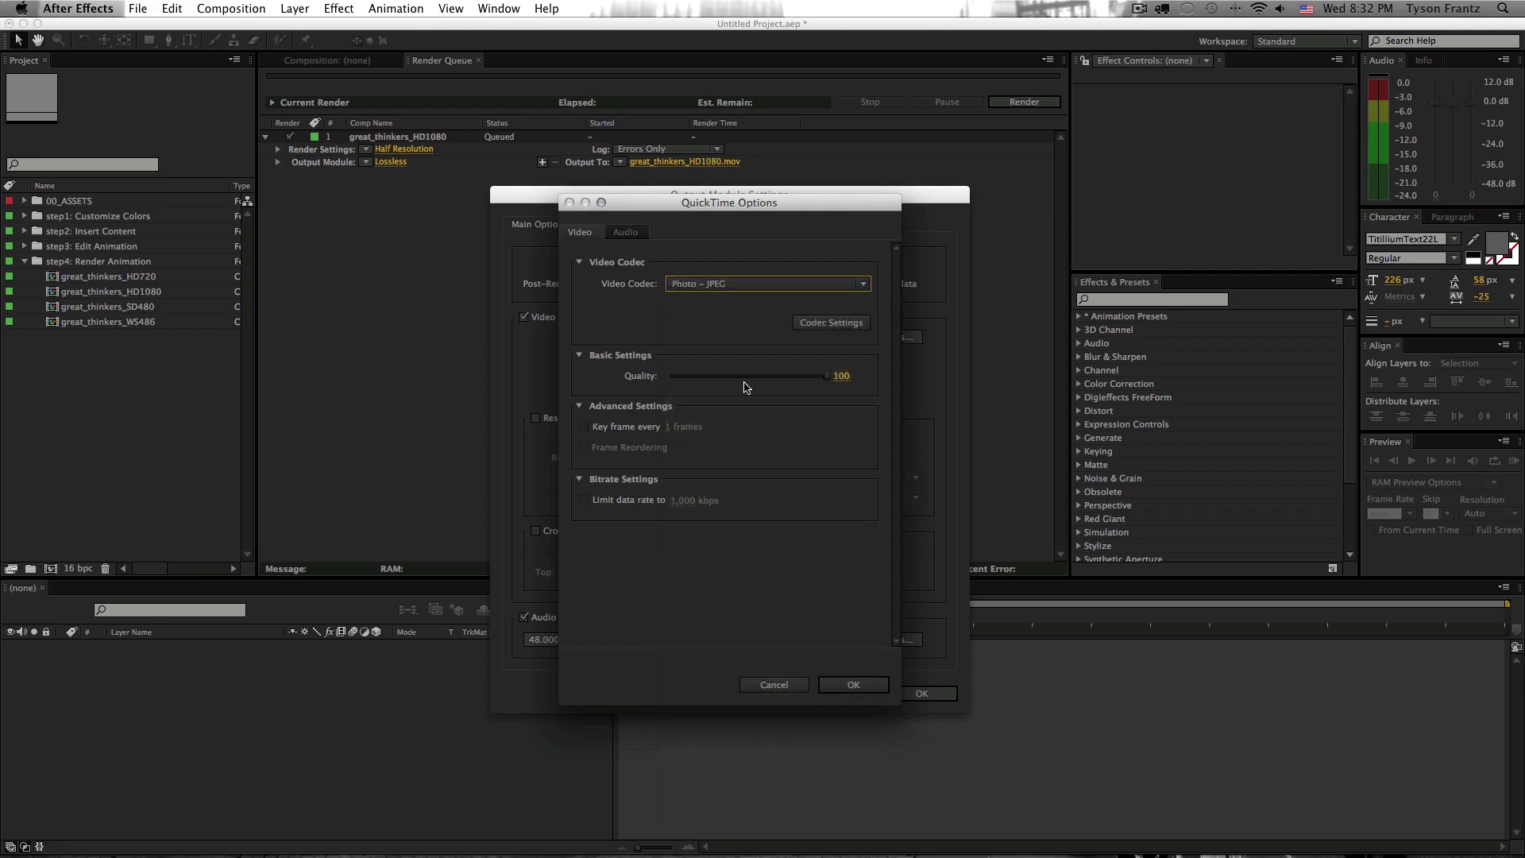
{"action": "left_click_drag", "start_coordinate": [828, 383], "coordinate": [820, 379]}
{"action": "left_click", "coordinate": [841, 375]}
{"action": "left_click", "coordinate": [823, 425]}
{"action": "left_click", "coordinate": [855, 685]}
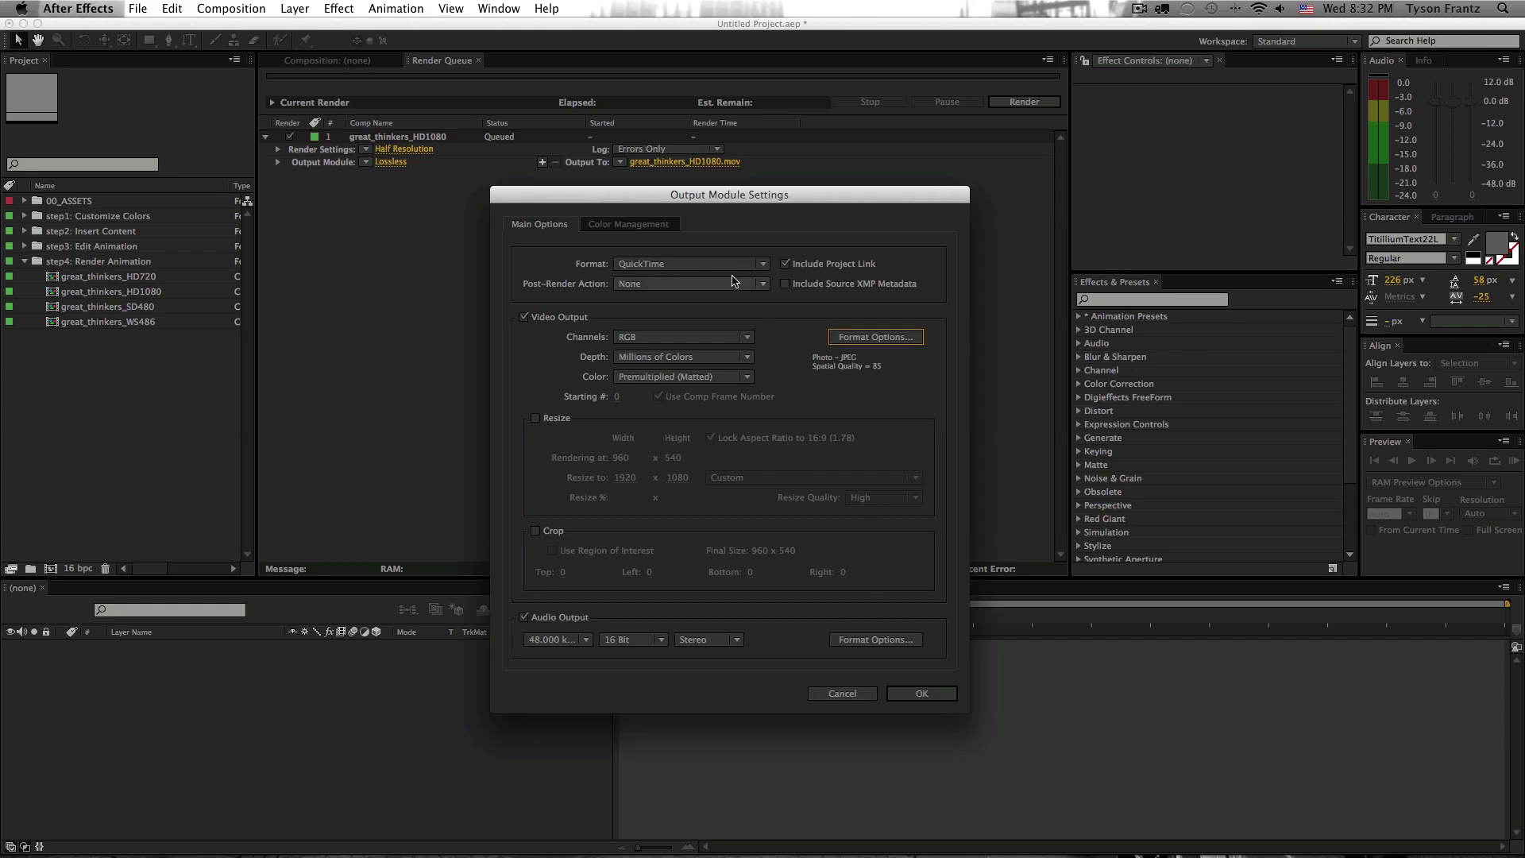
{"action": "left_click_drag", "start_coordinate": [754, 203], "coordinate": [753, 198]}
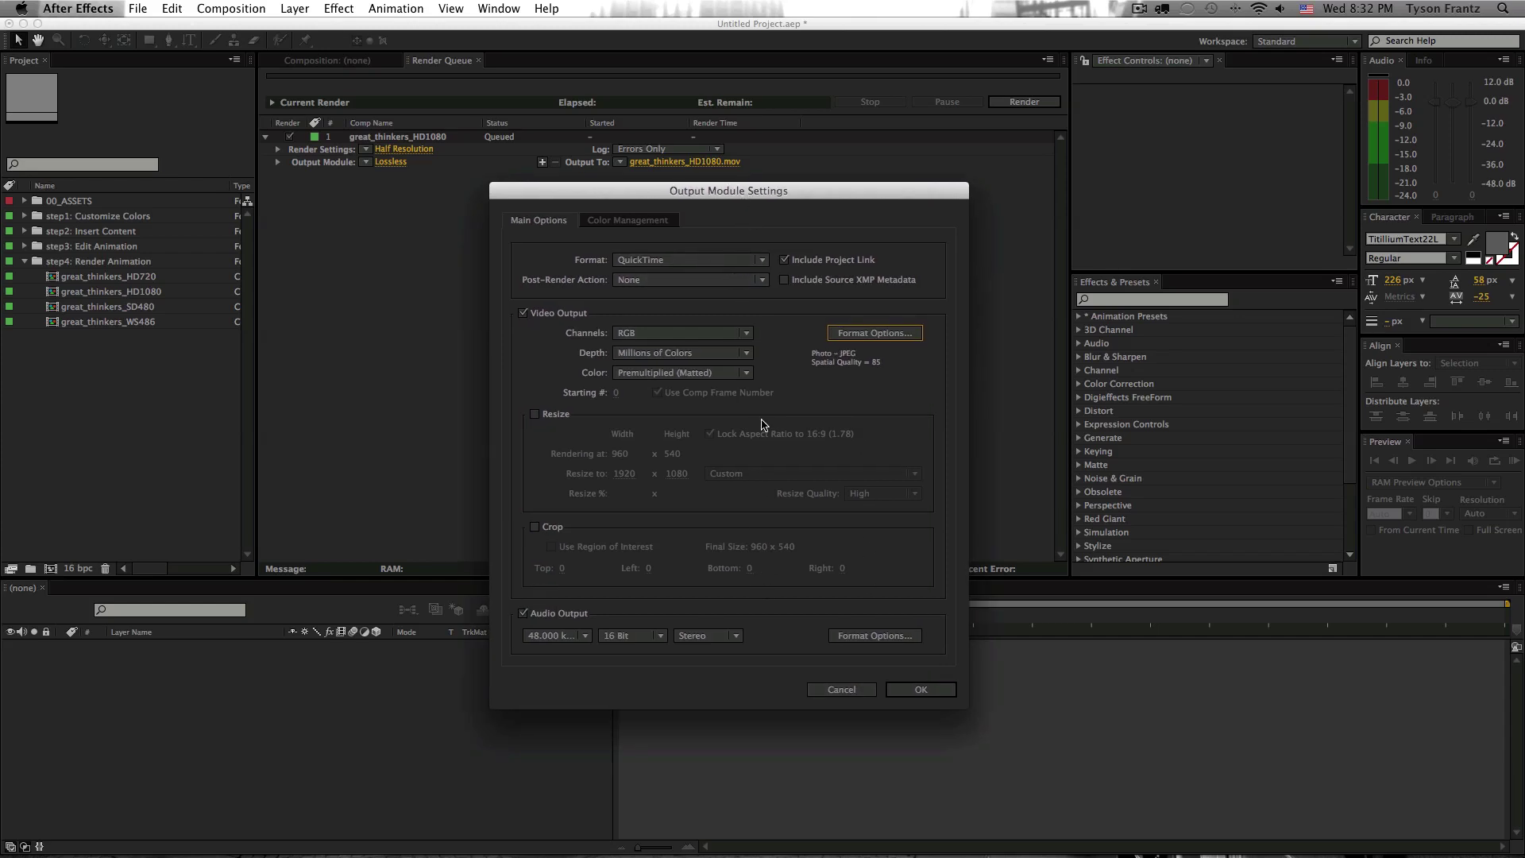
{"action": "left_click", "coordinate": [556, 636]}
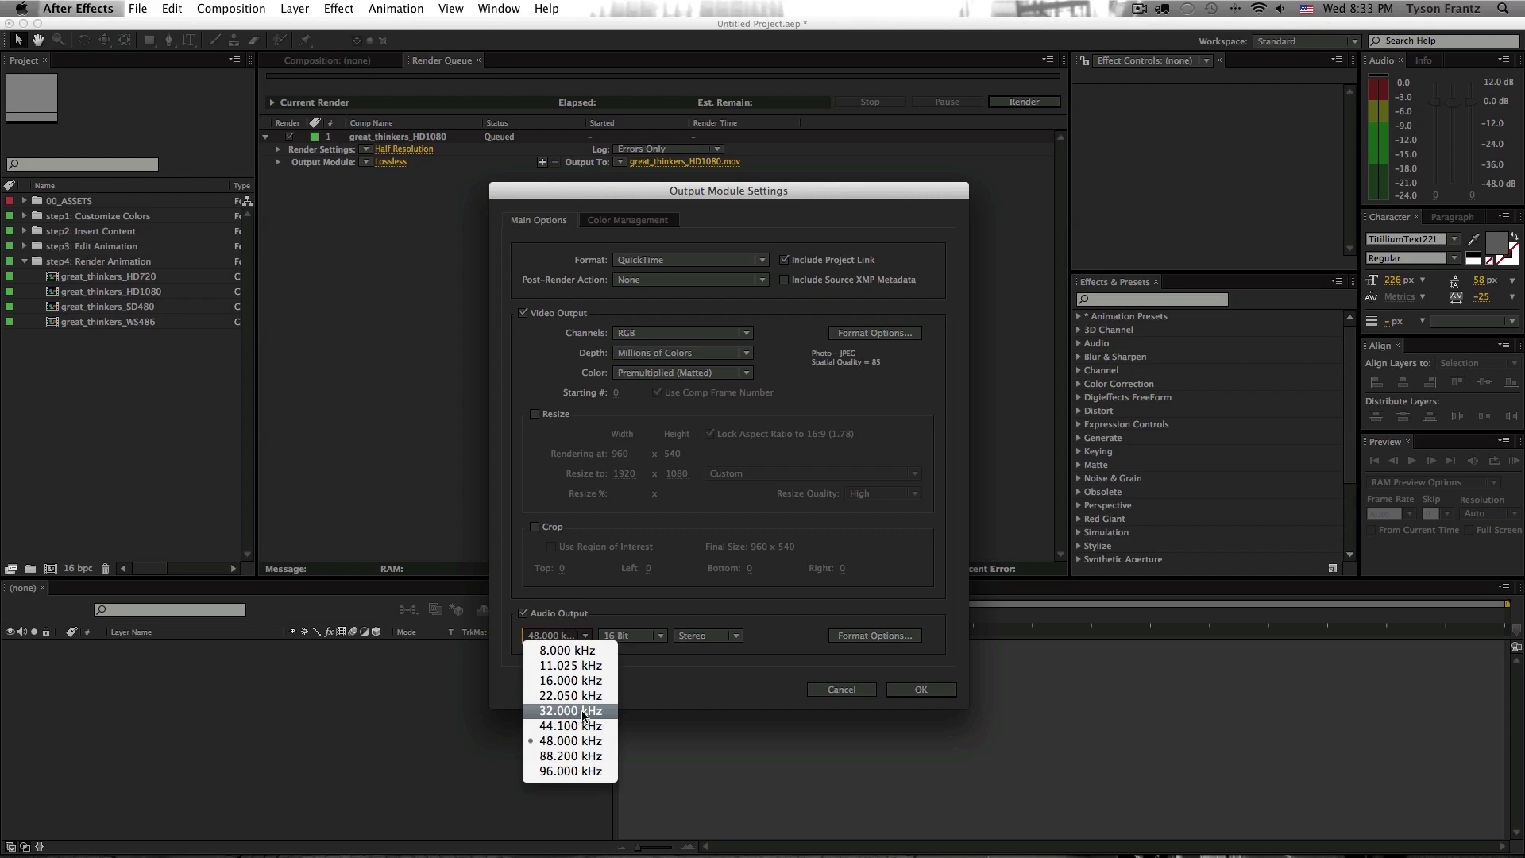
{"action": "left_click", "coordinate": [705, 682]}
{"action": "left_click", "coordinate": [649, 636]}
{"action": "left_click", "coordinate": [698, 631]}
{"action": "left_click", "coordinate": [698, 633]}
{"action": "left_click", "coordinate": [700, 664]}
{"action": "left_click", "coordinate": [645, 640]}
{"action": "left_click", "coordinate": [719, 664]}
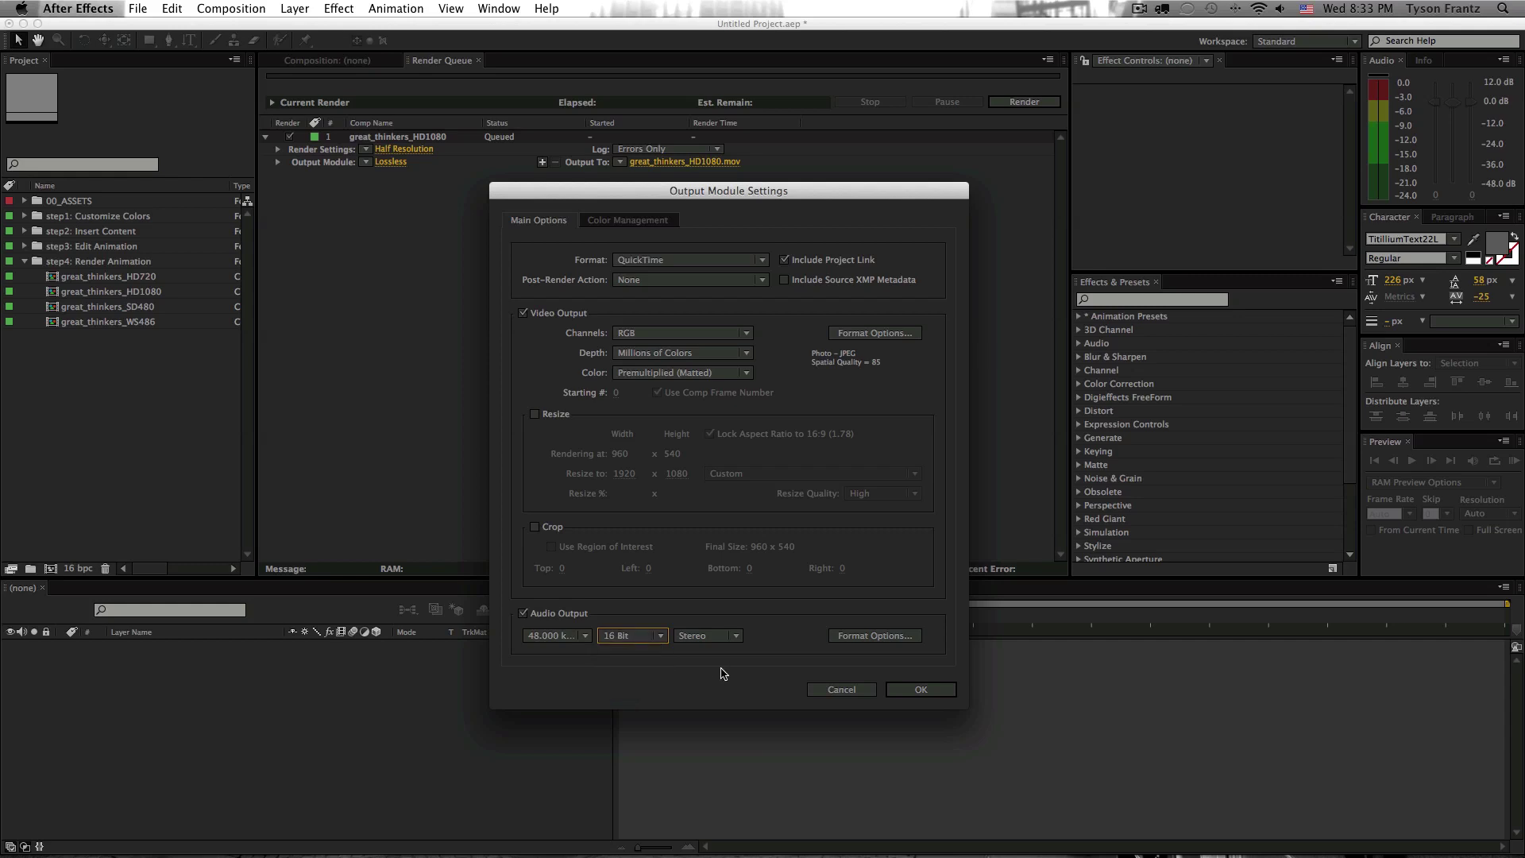
Step: Confirm the Photo - JPEG Output Module Settings and return to the Render Queue
{"action": "left_click", "coordinate": [913, 688]}
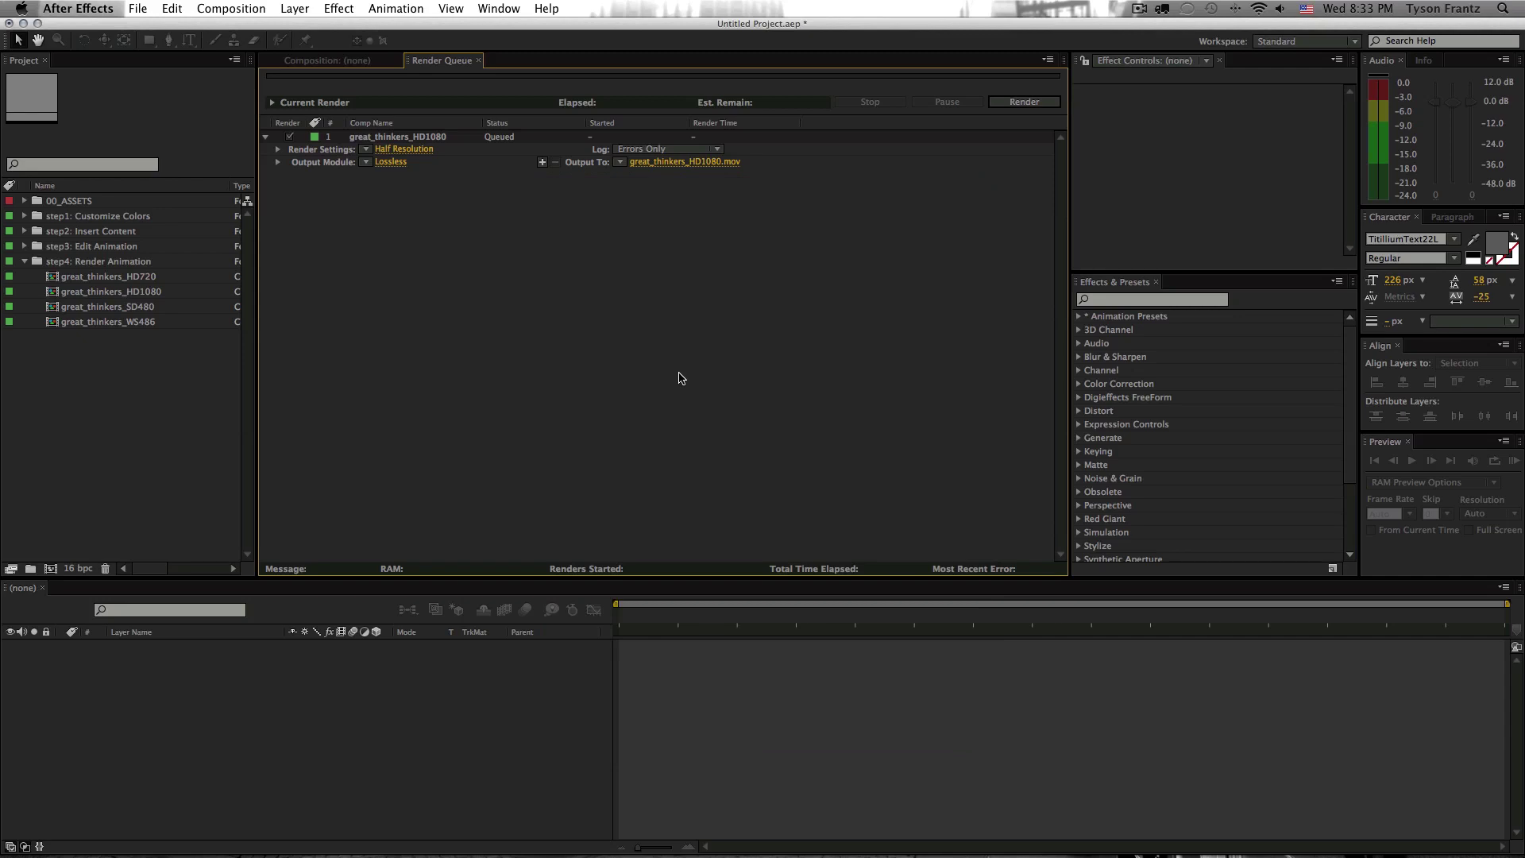